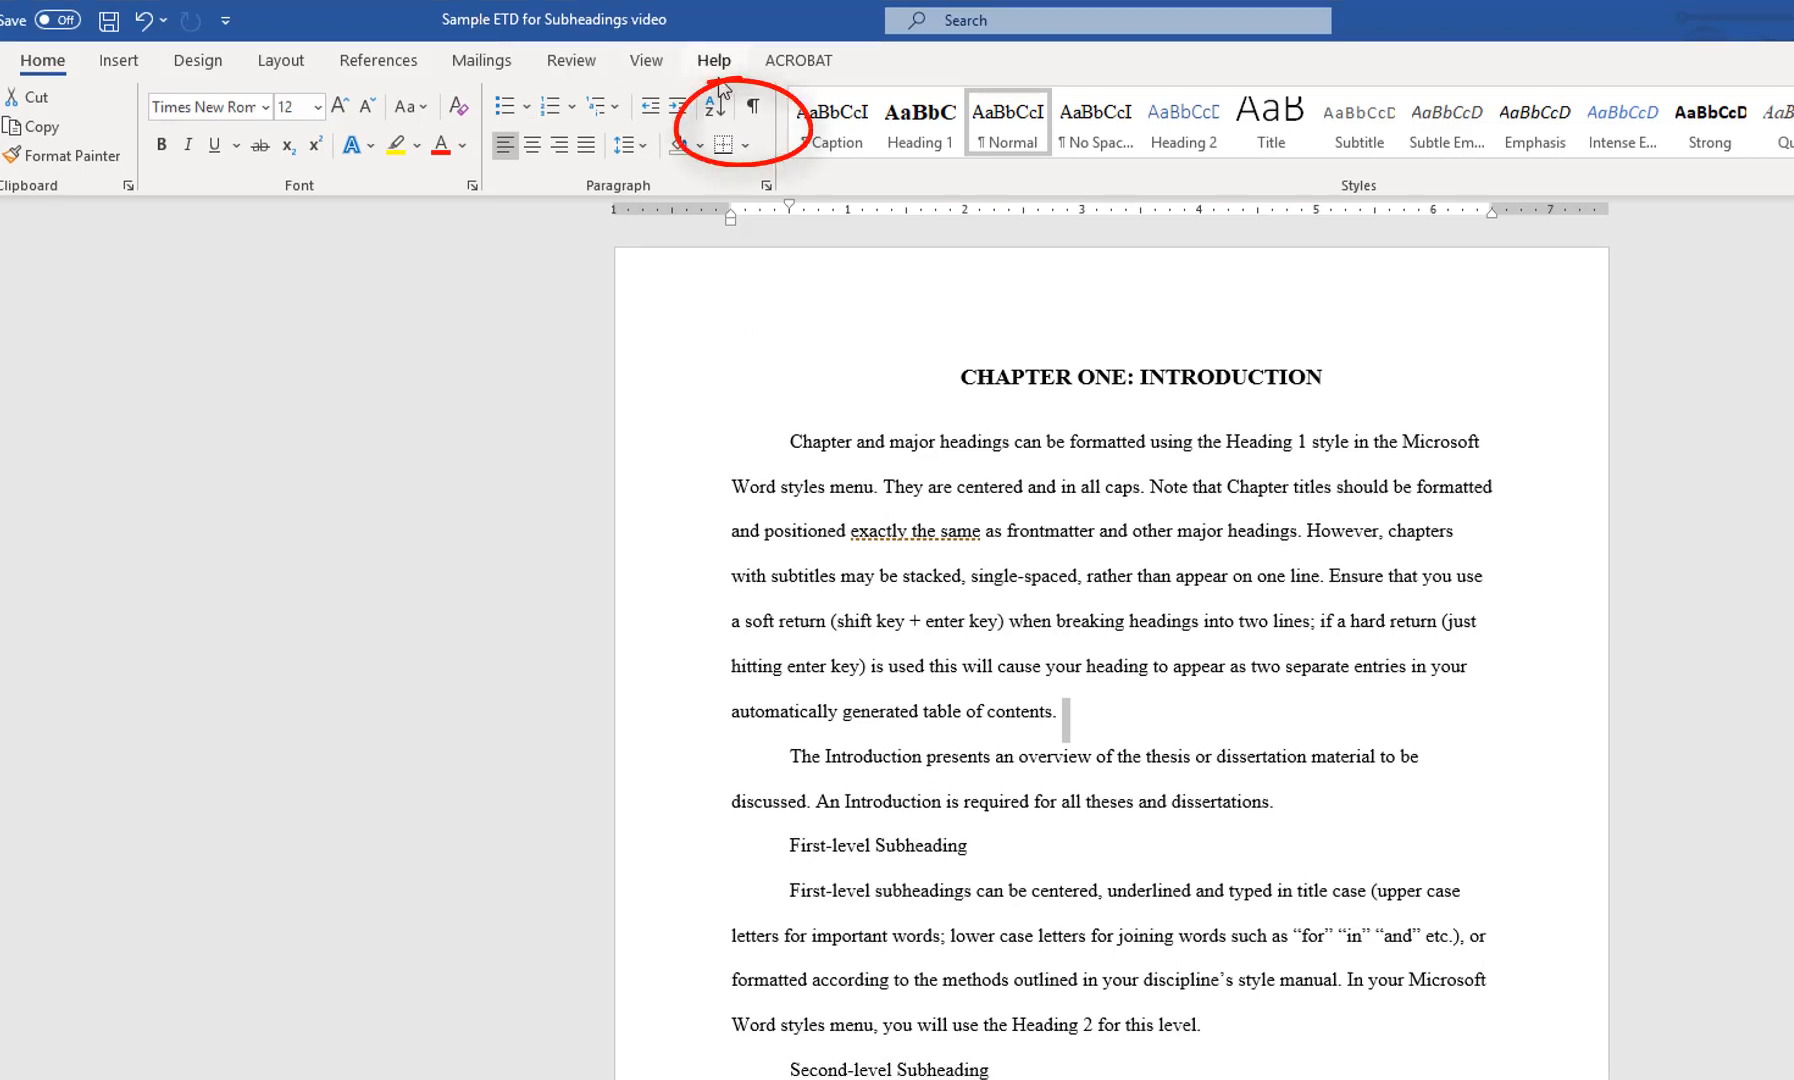
Show the paragraph marks and open the full Styles list for the First-level Subheading line
left_click(753, 107)
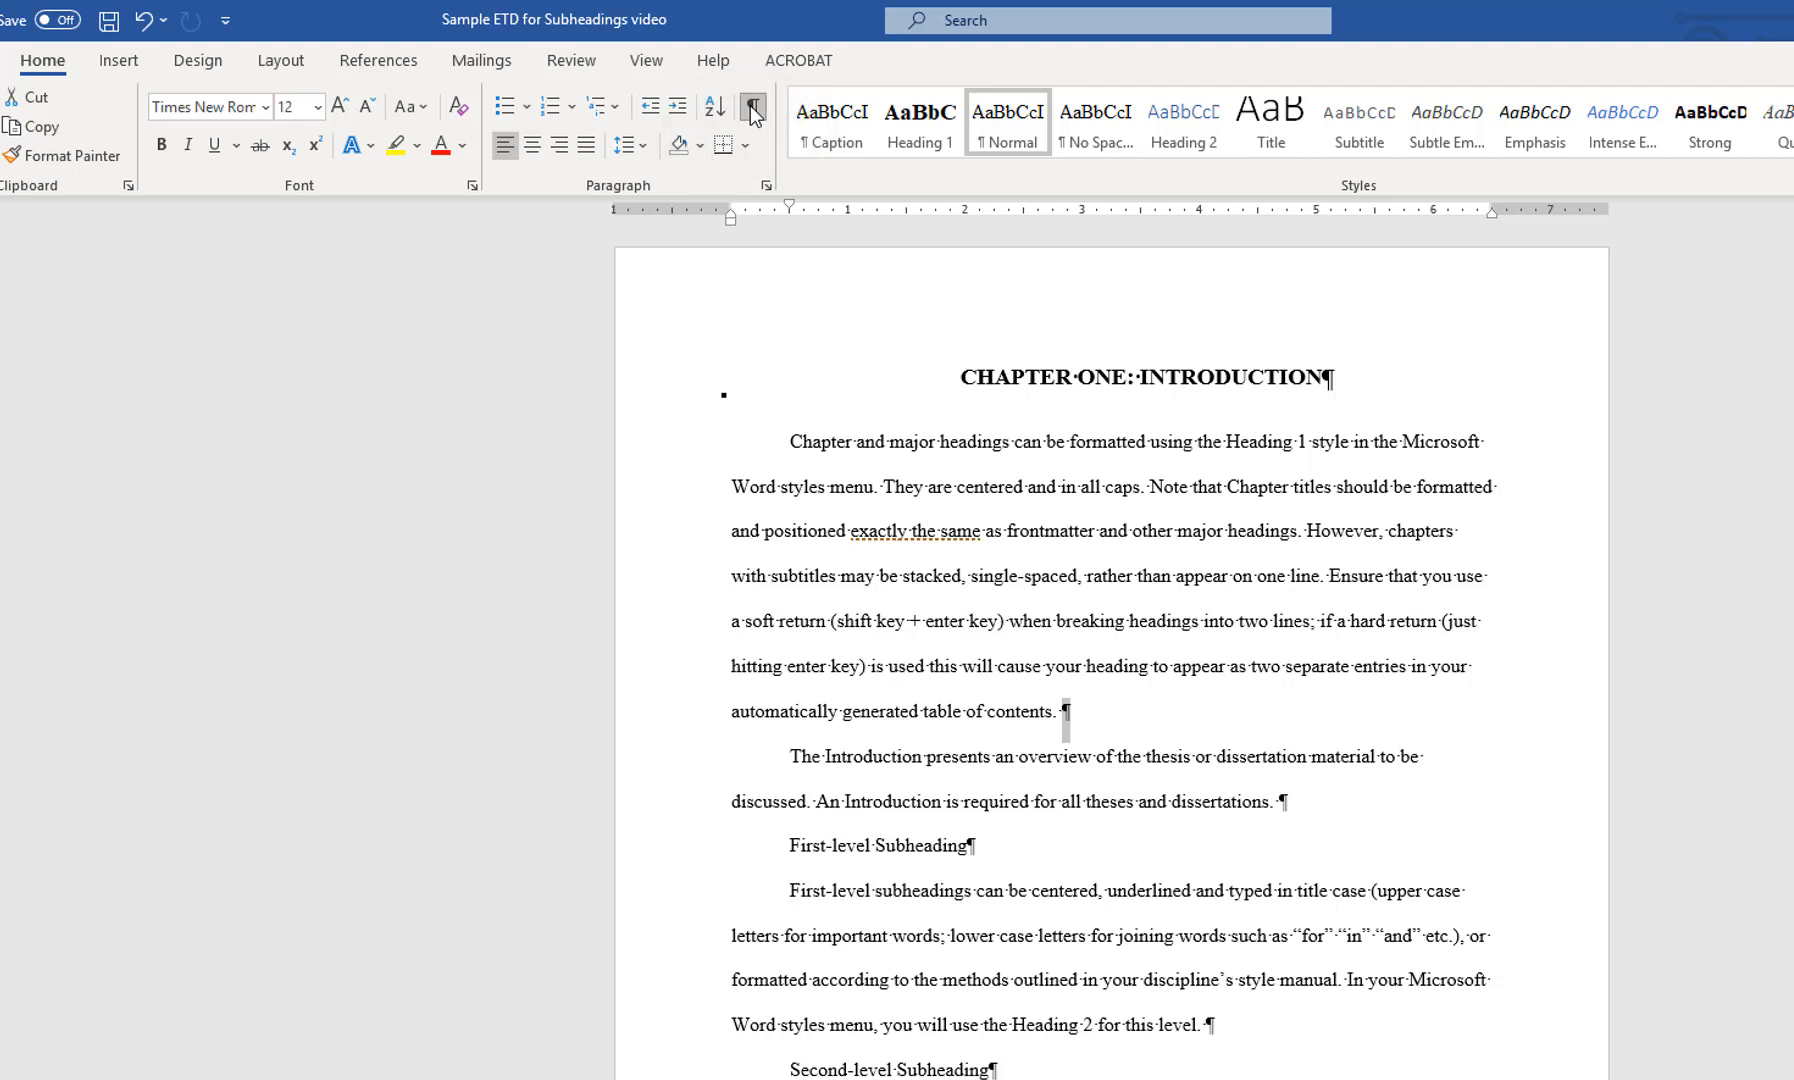
left_click(827, 846)
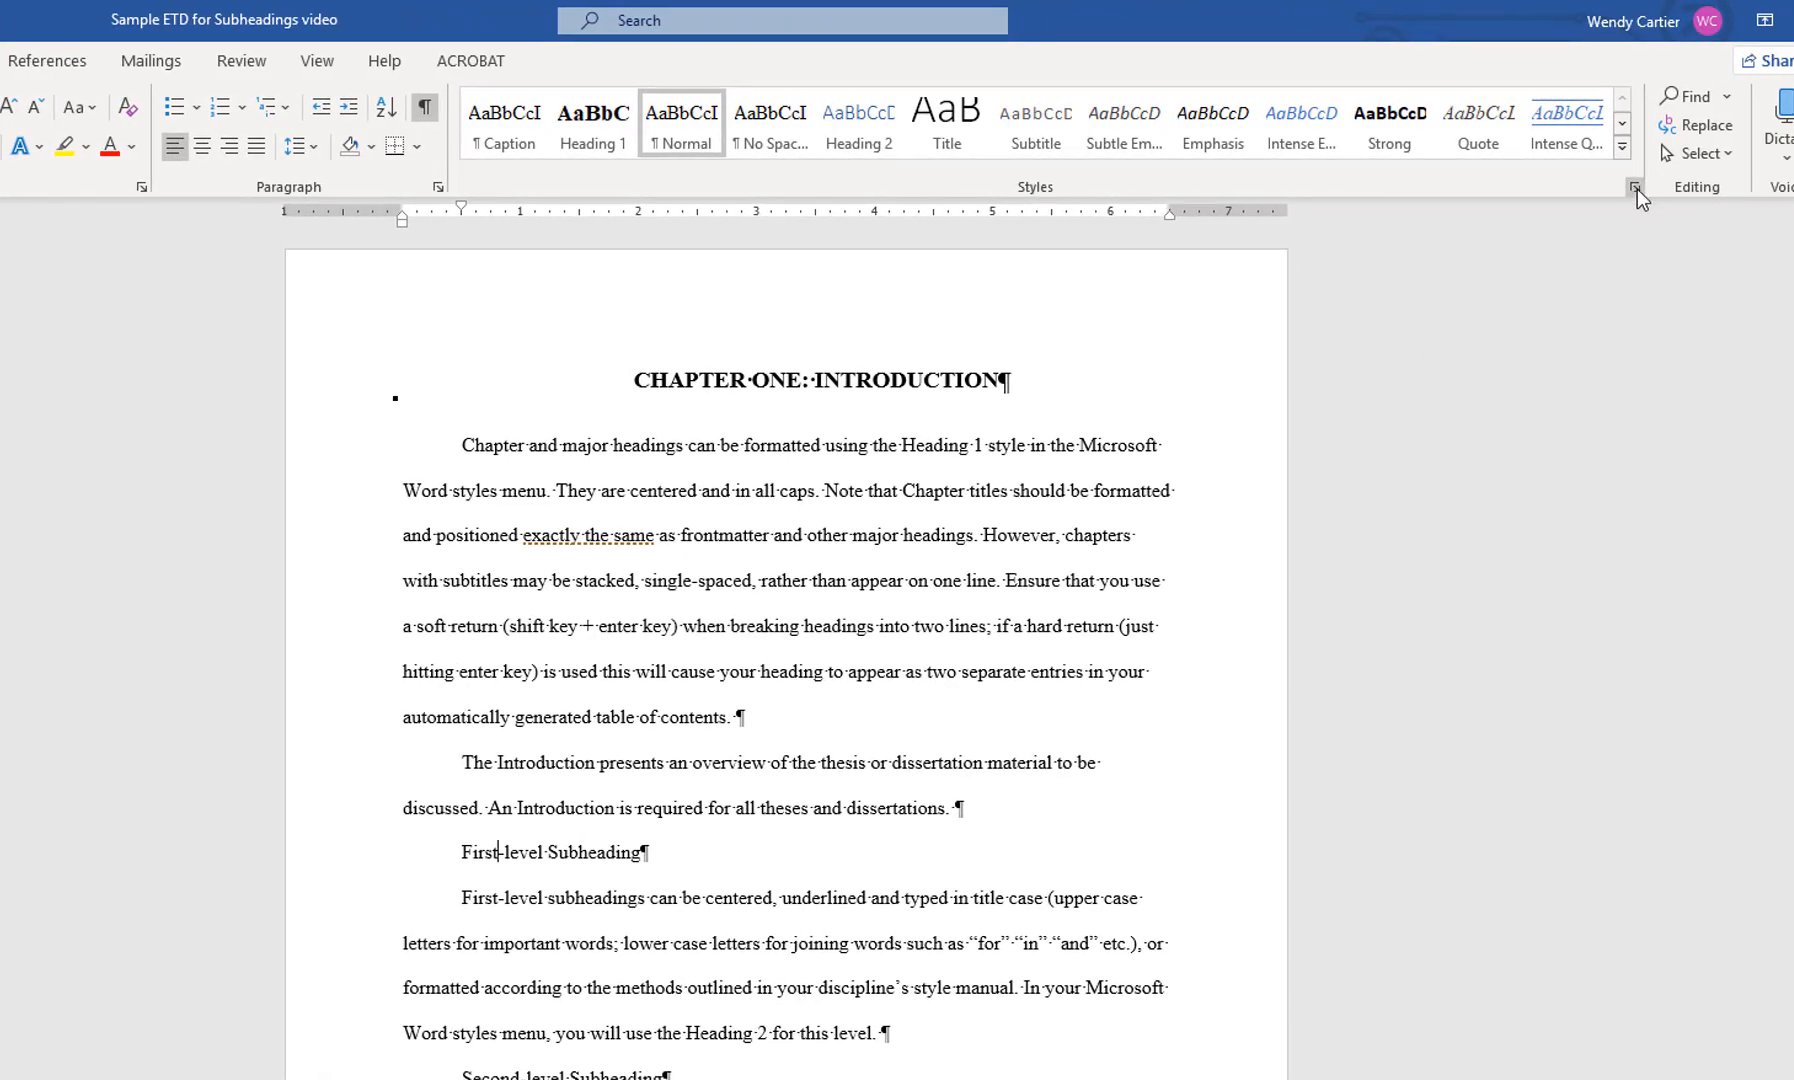
left_click(1633, 188)
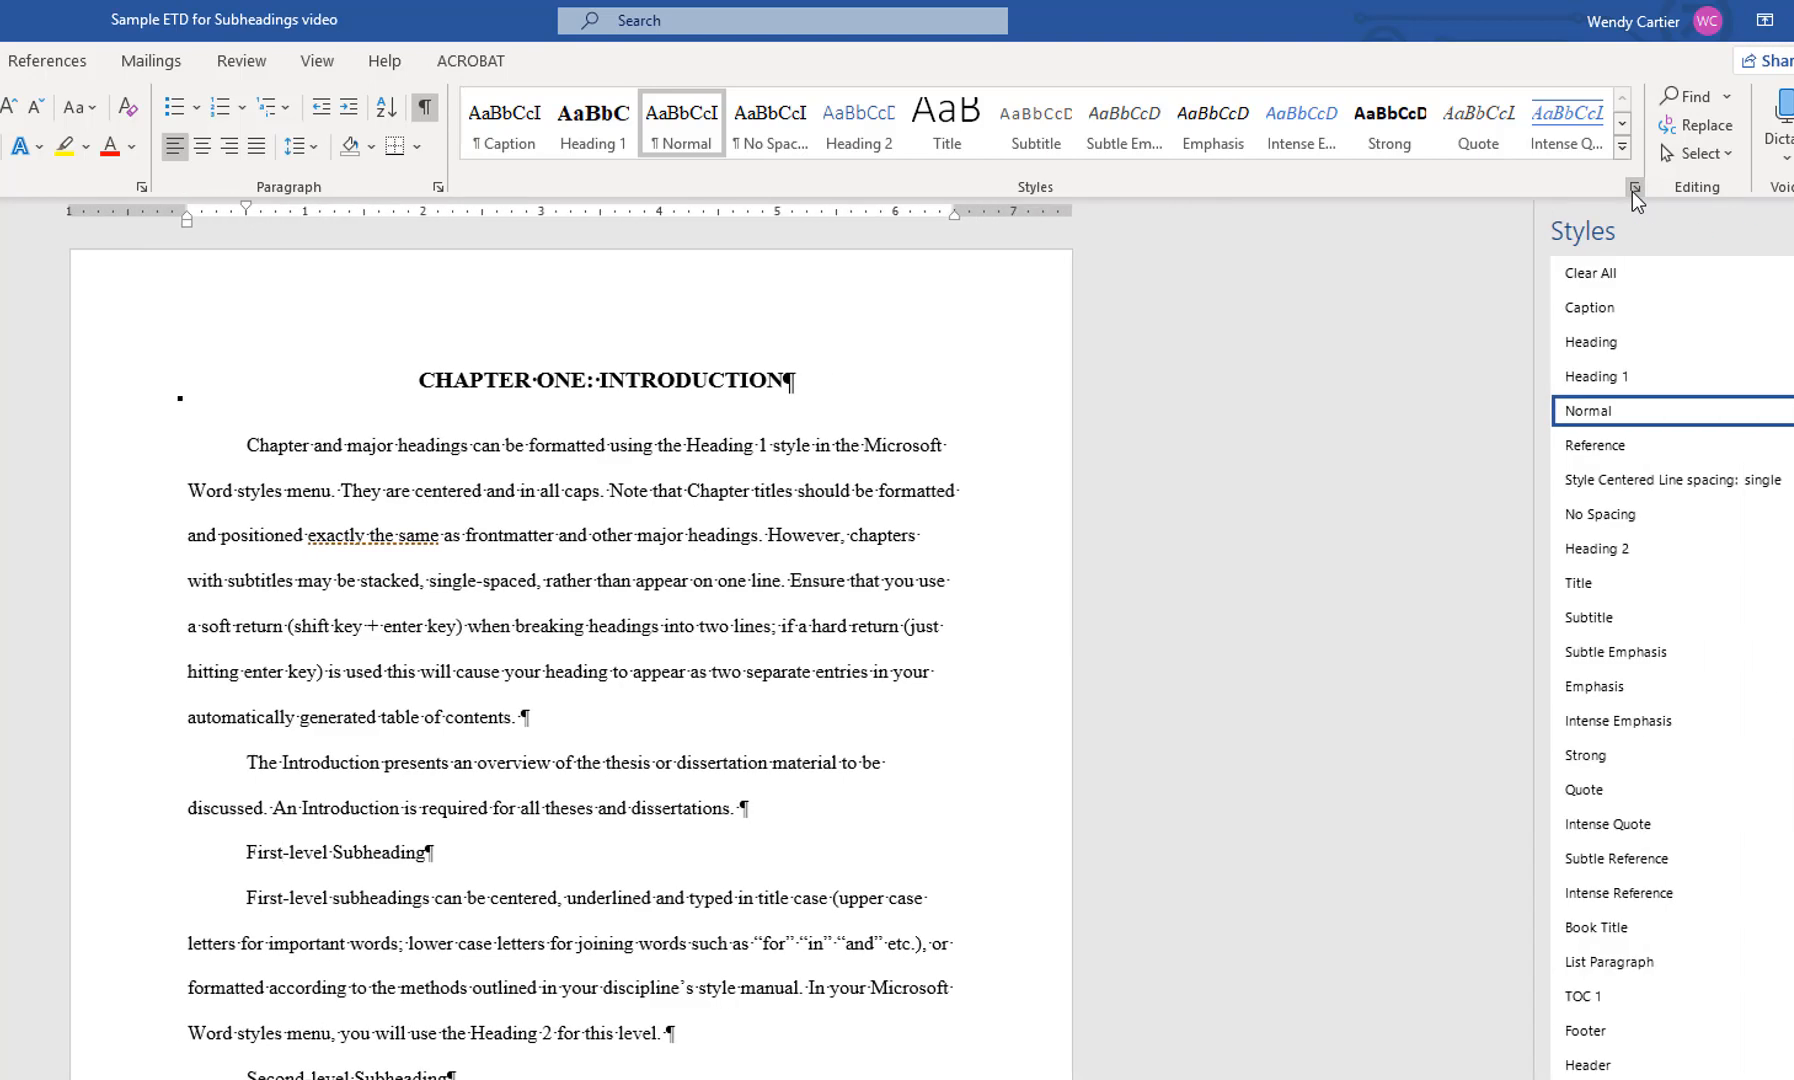
Modify the Heading 2 style to use Times New Roman, 12 pt, automatic font color, centered alignment and underlining
mouse_move(1700, 548)
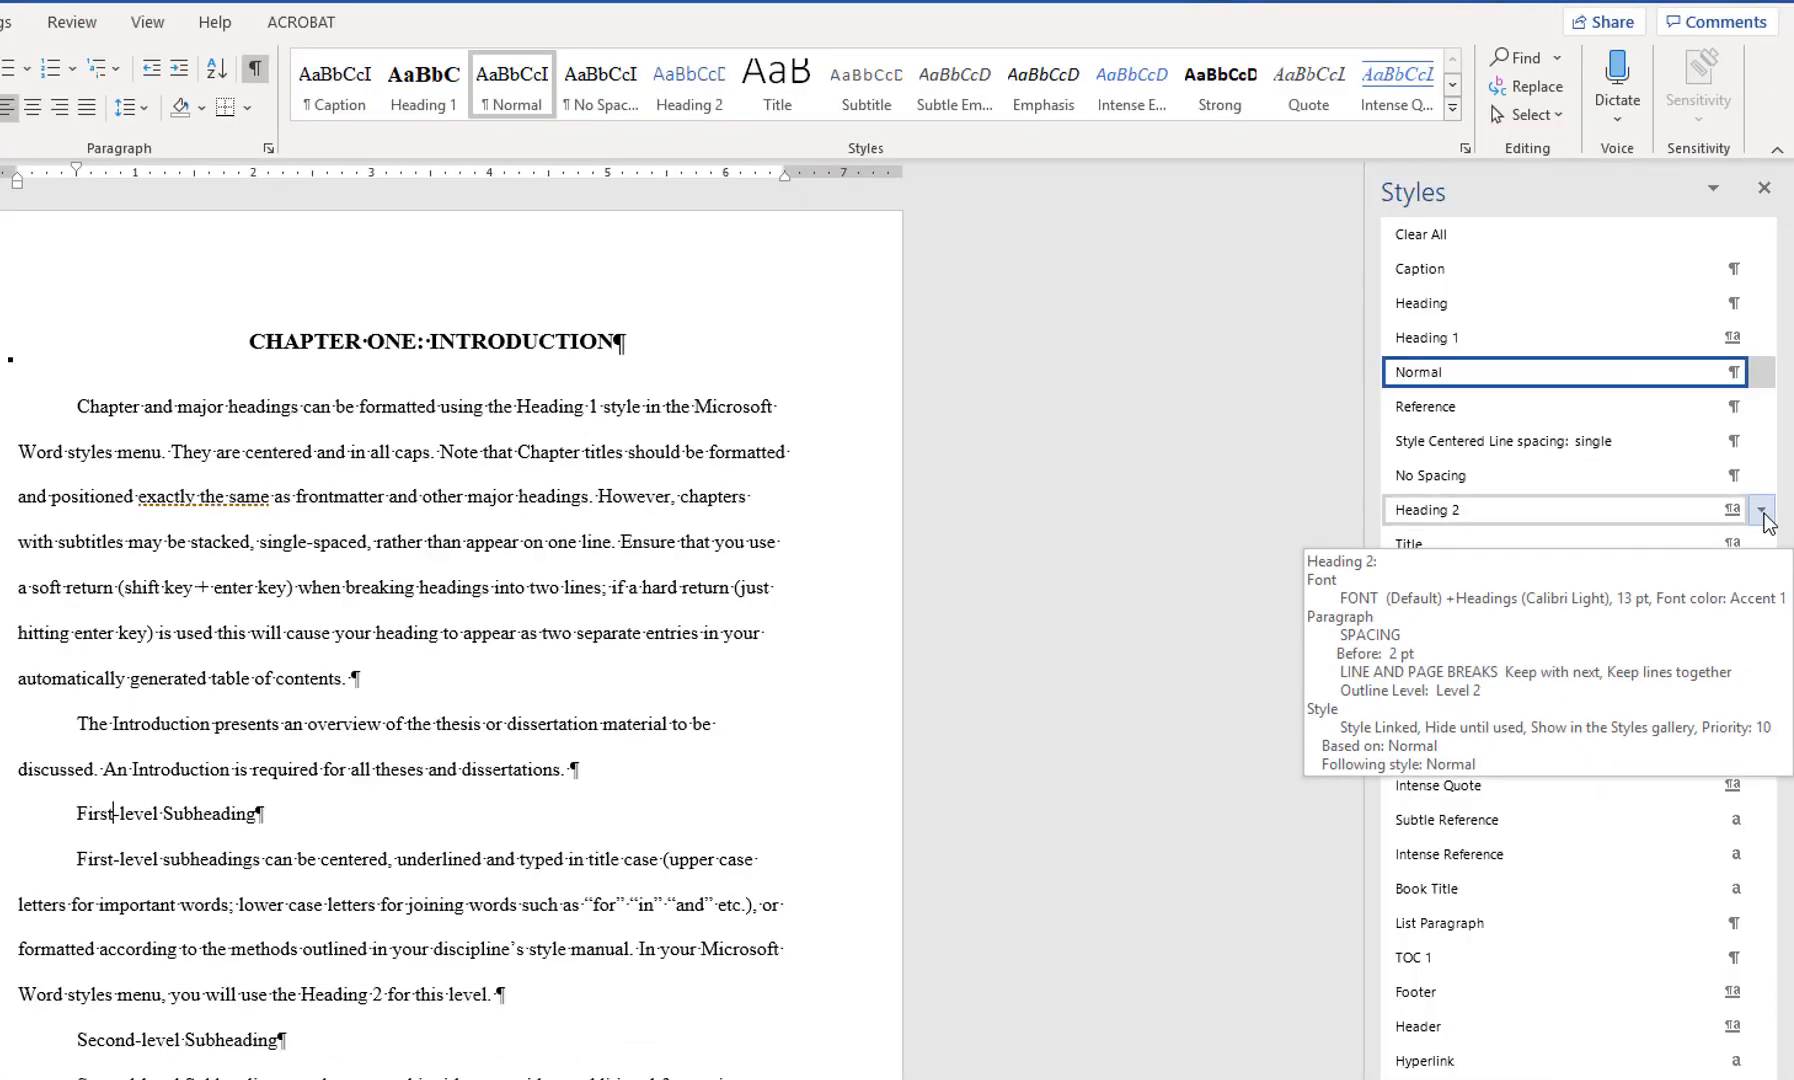
left_click(1763, 512)
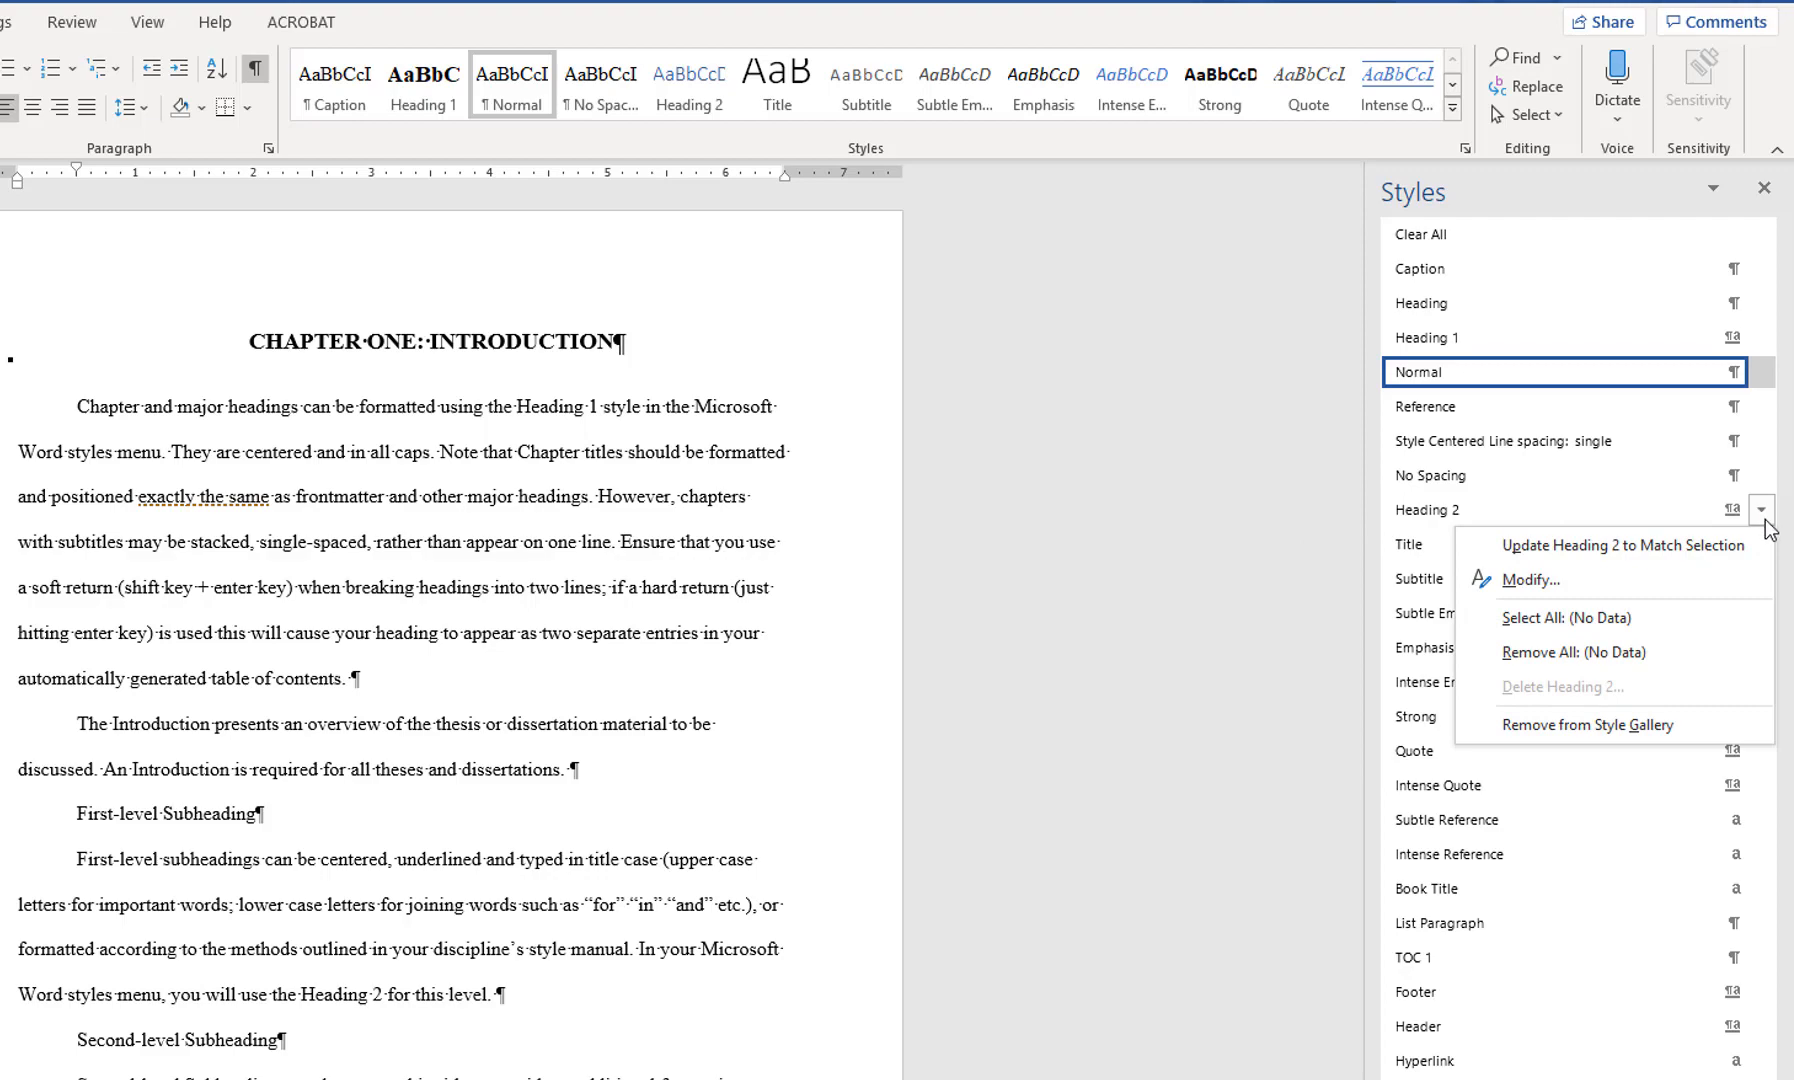
left_click(1745, 580)
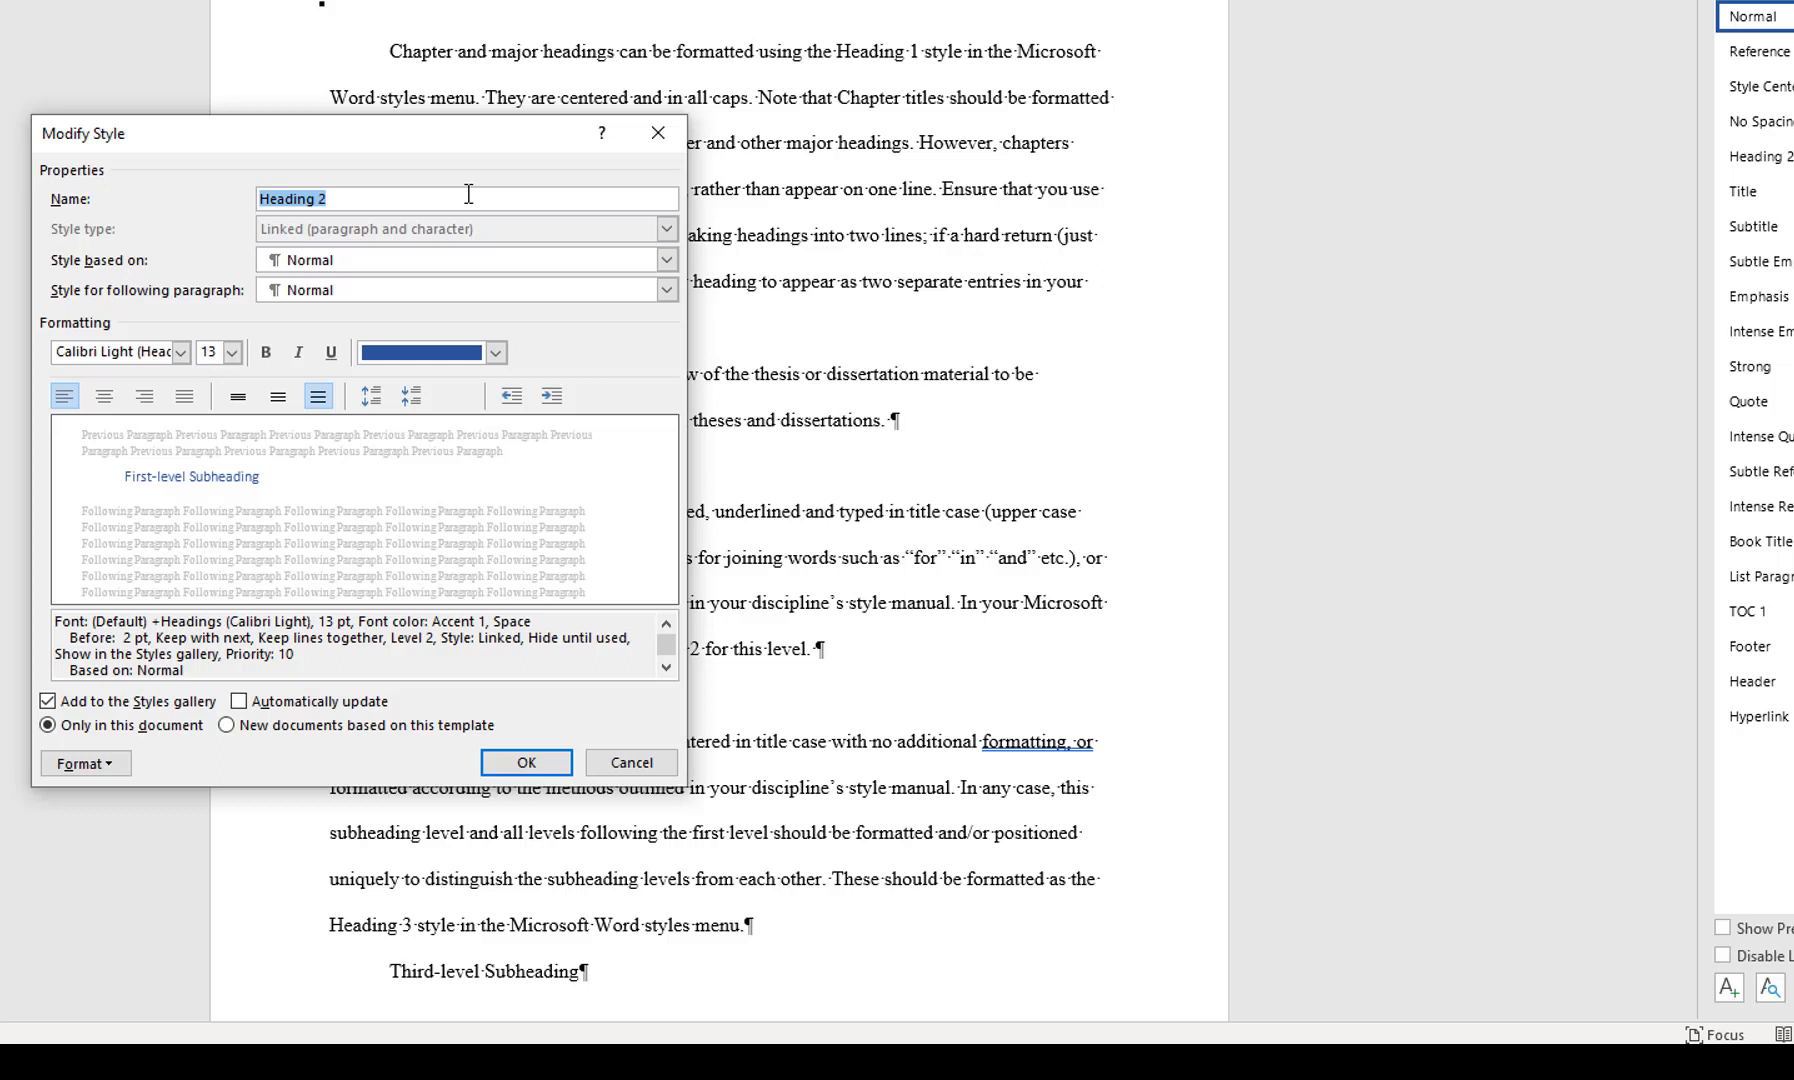
left_click(181, 352)
left_click(181, 461)
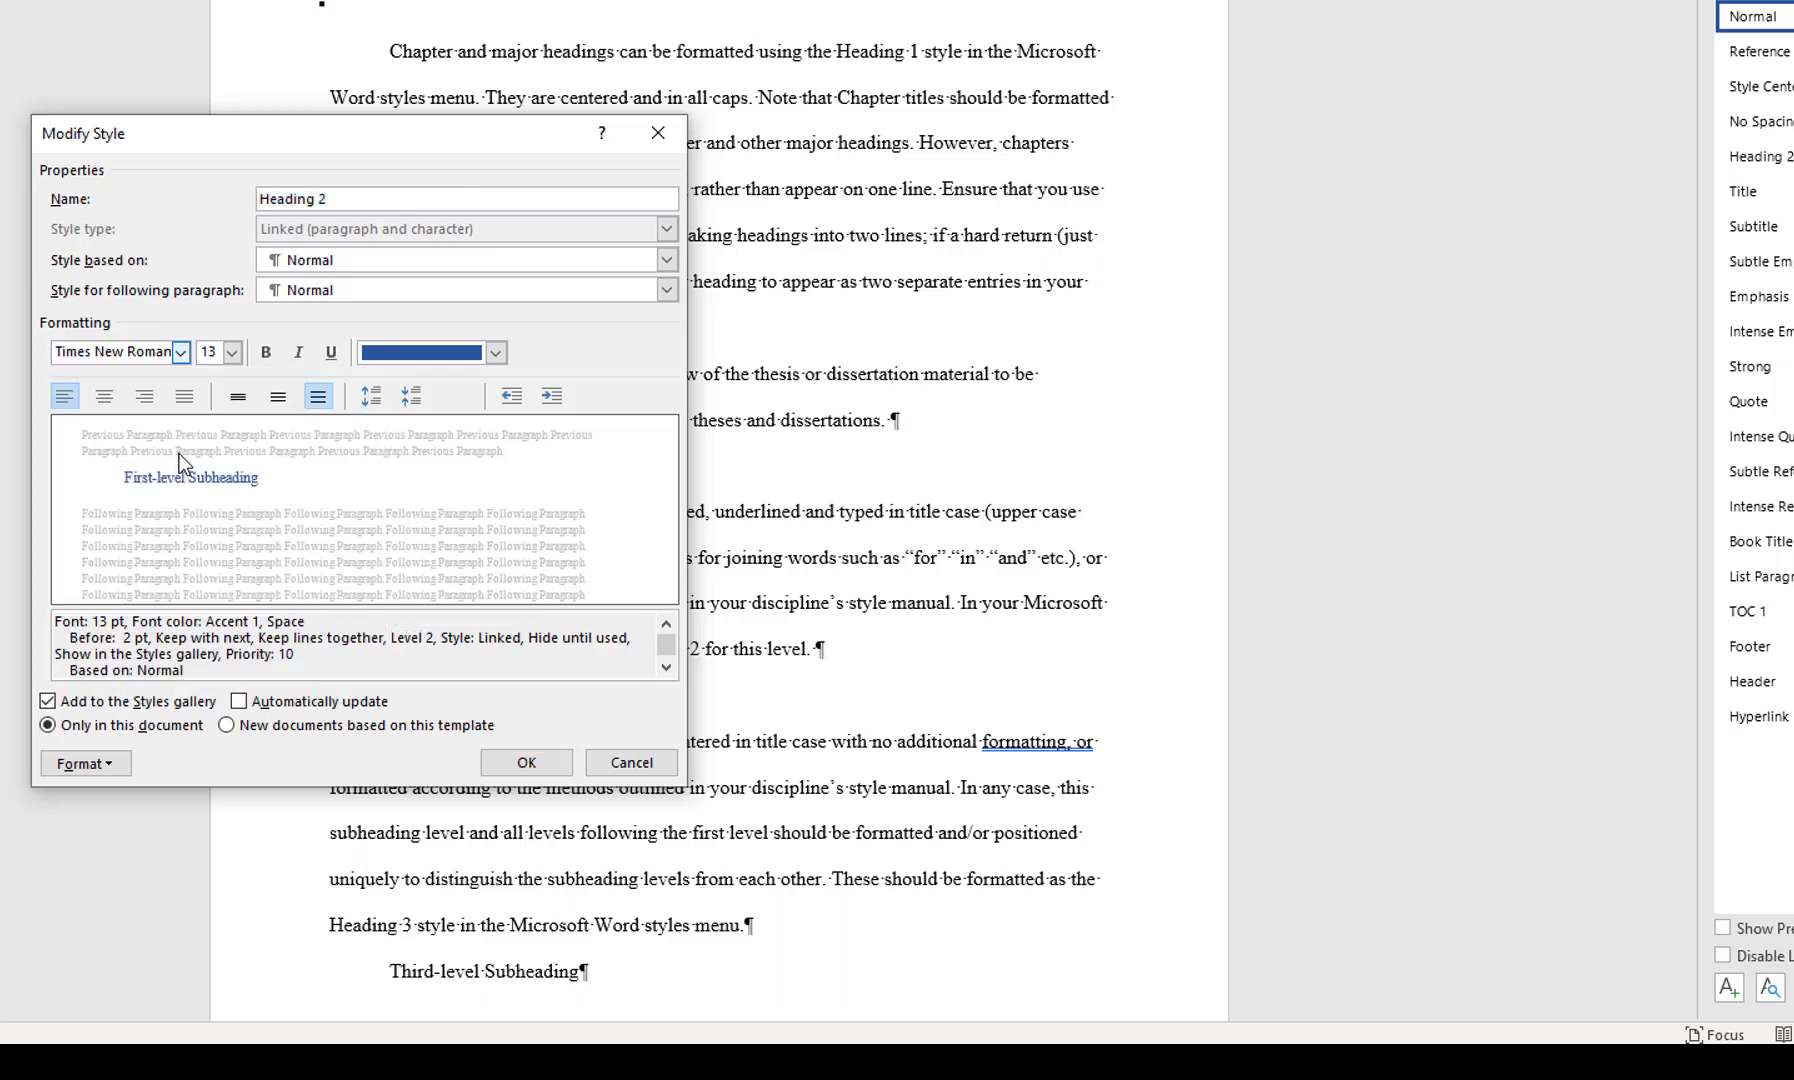
left_click(234, 362)
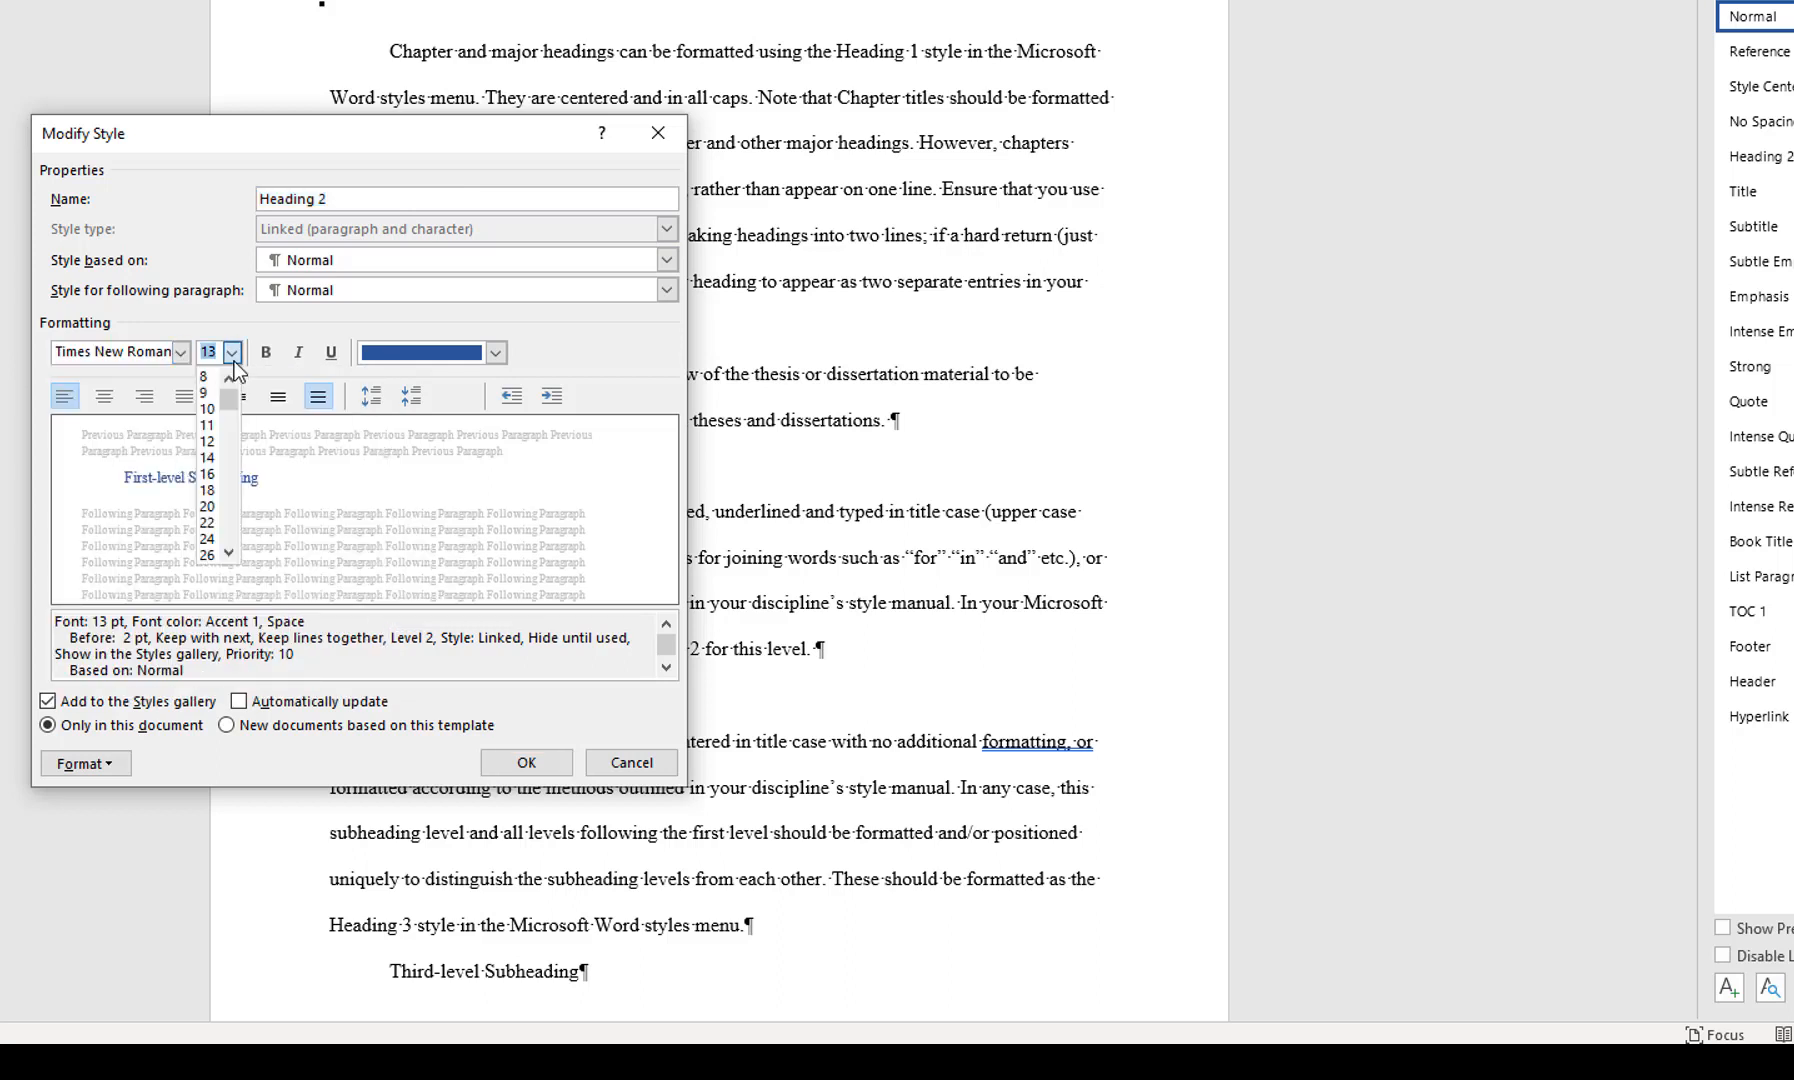
left_click(212, 449)
left_click(428, 360)
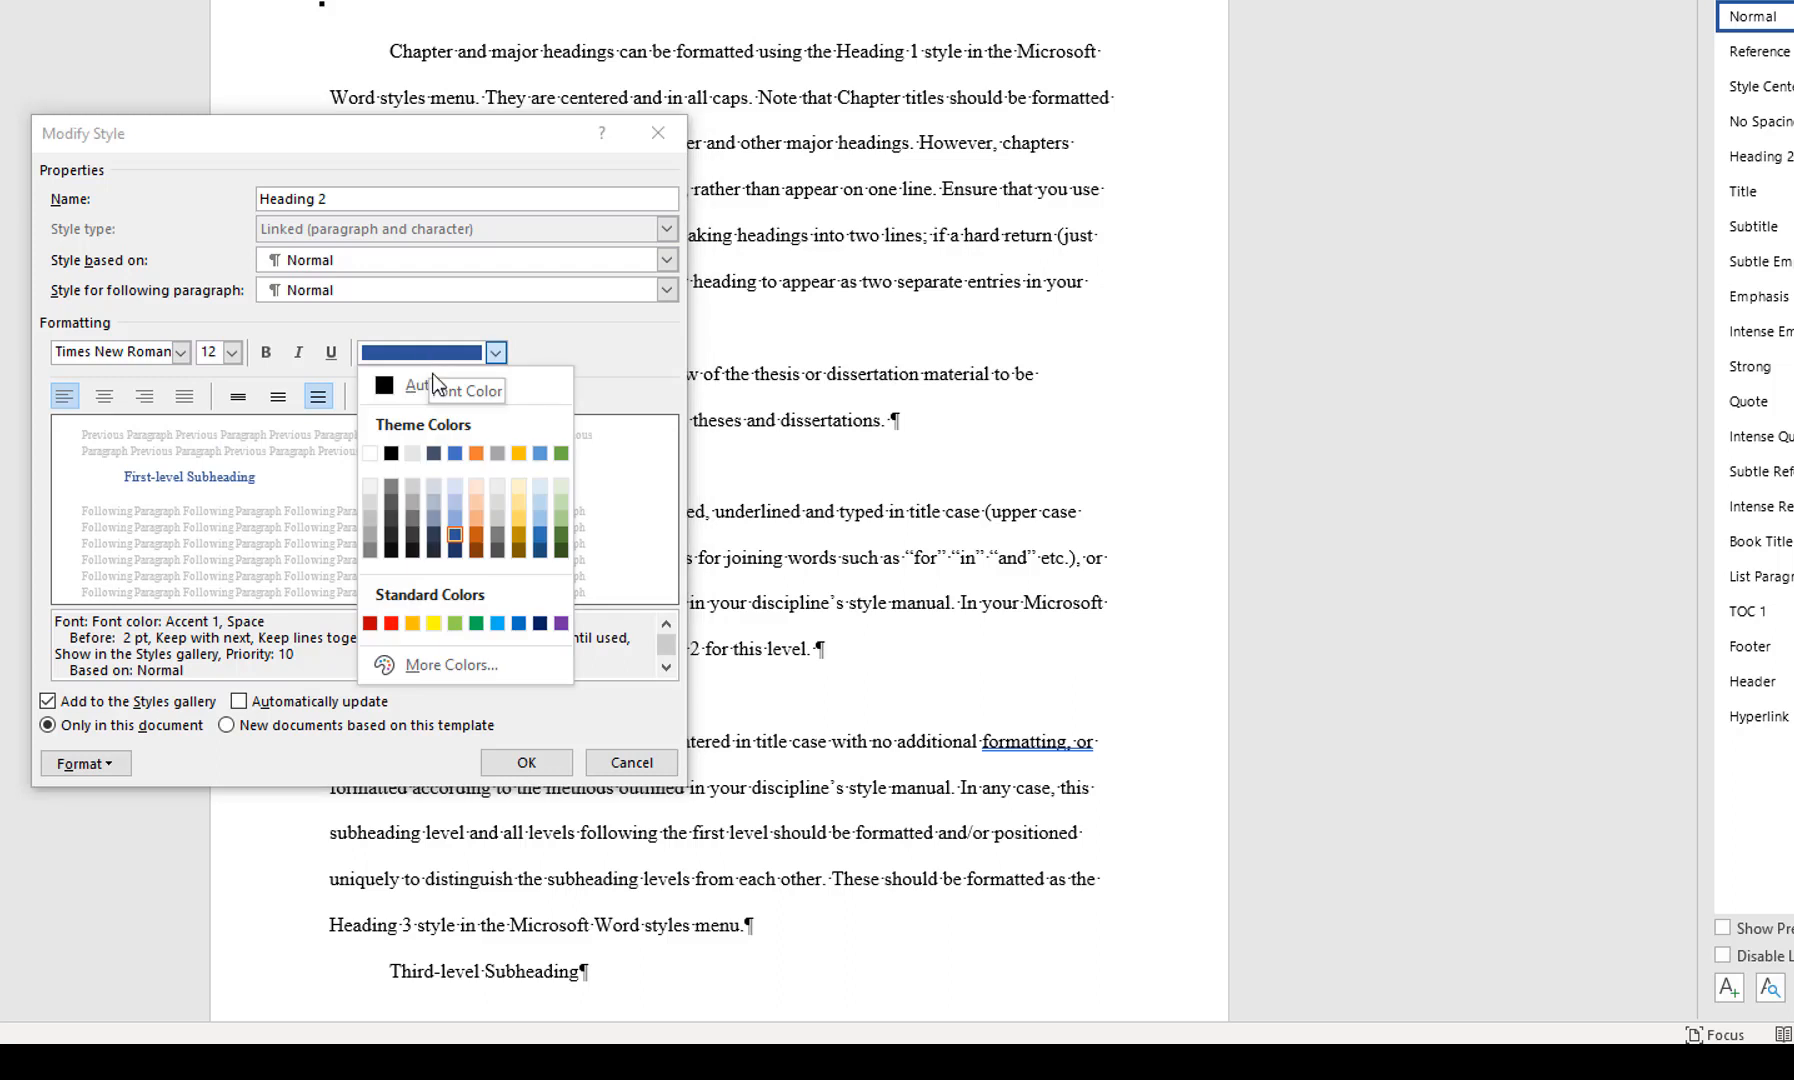
left_click(432, 390)
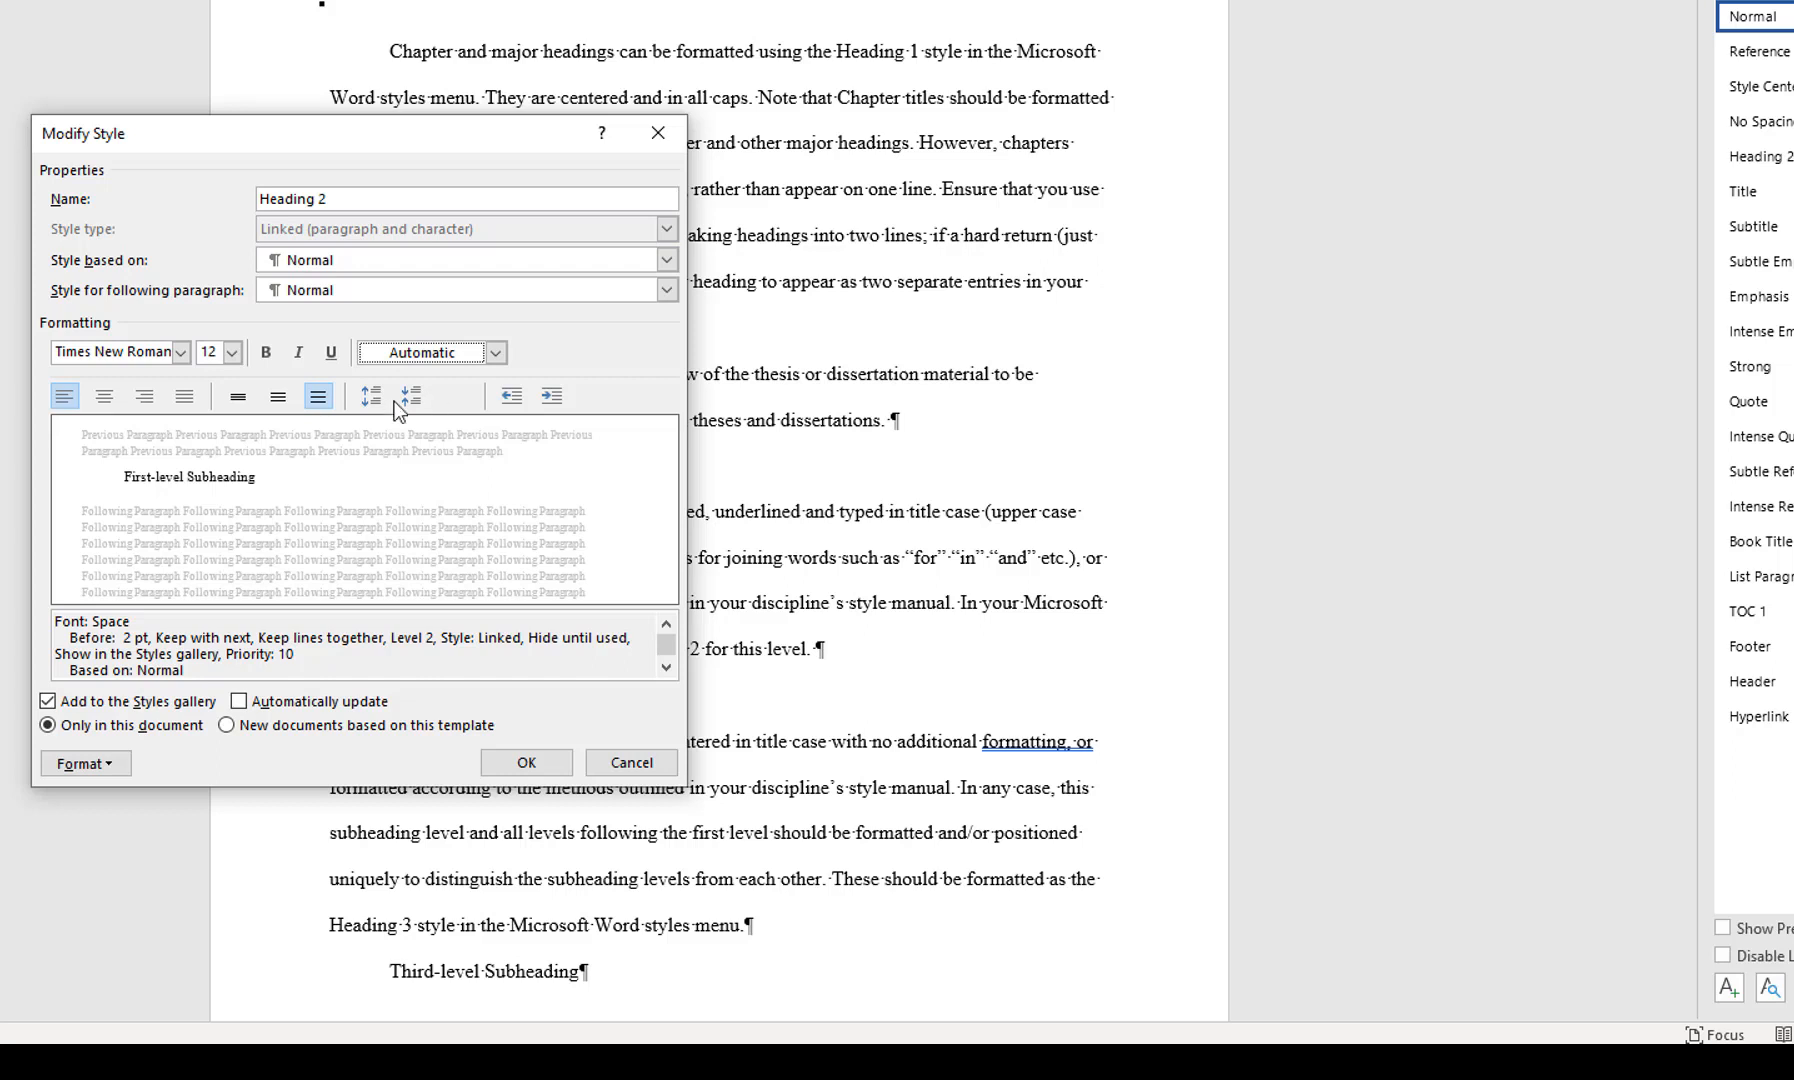
left_click(104, 396)
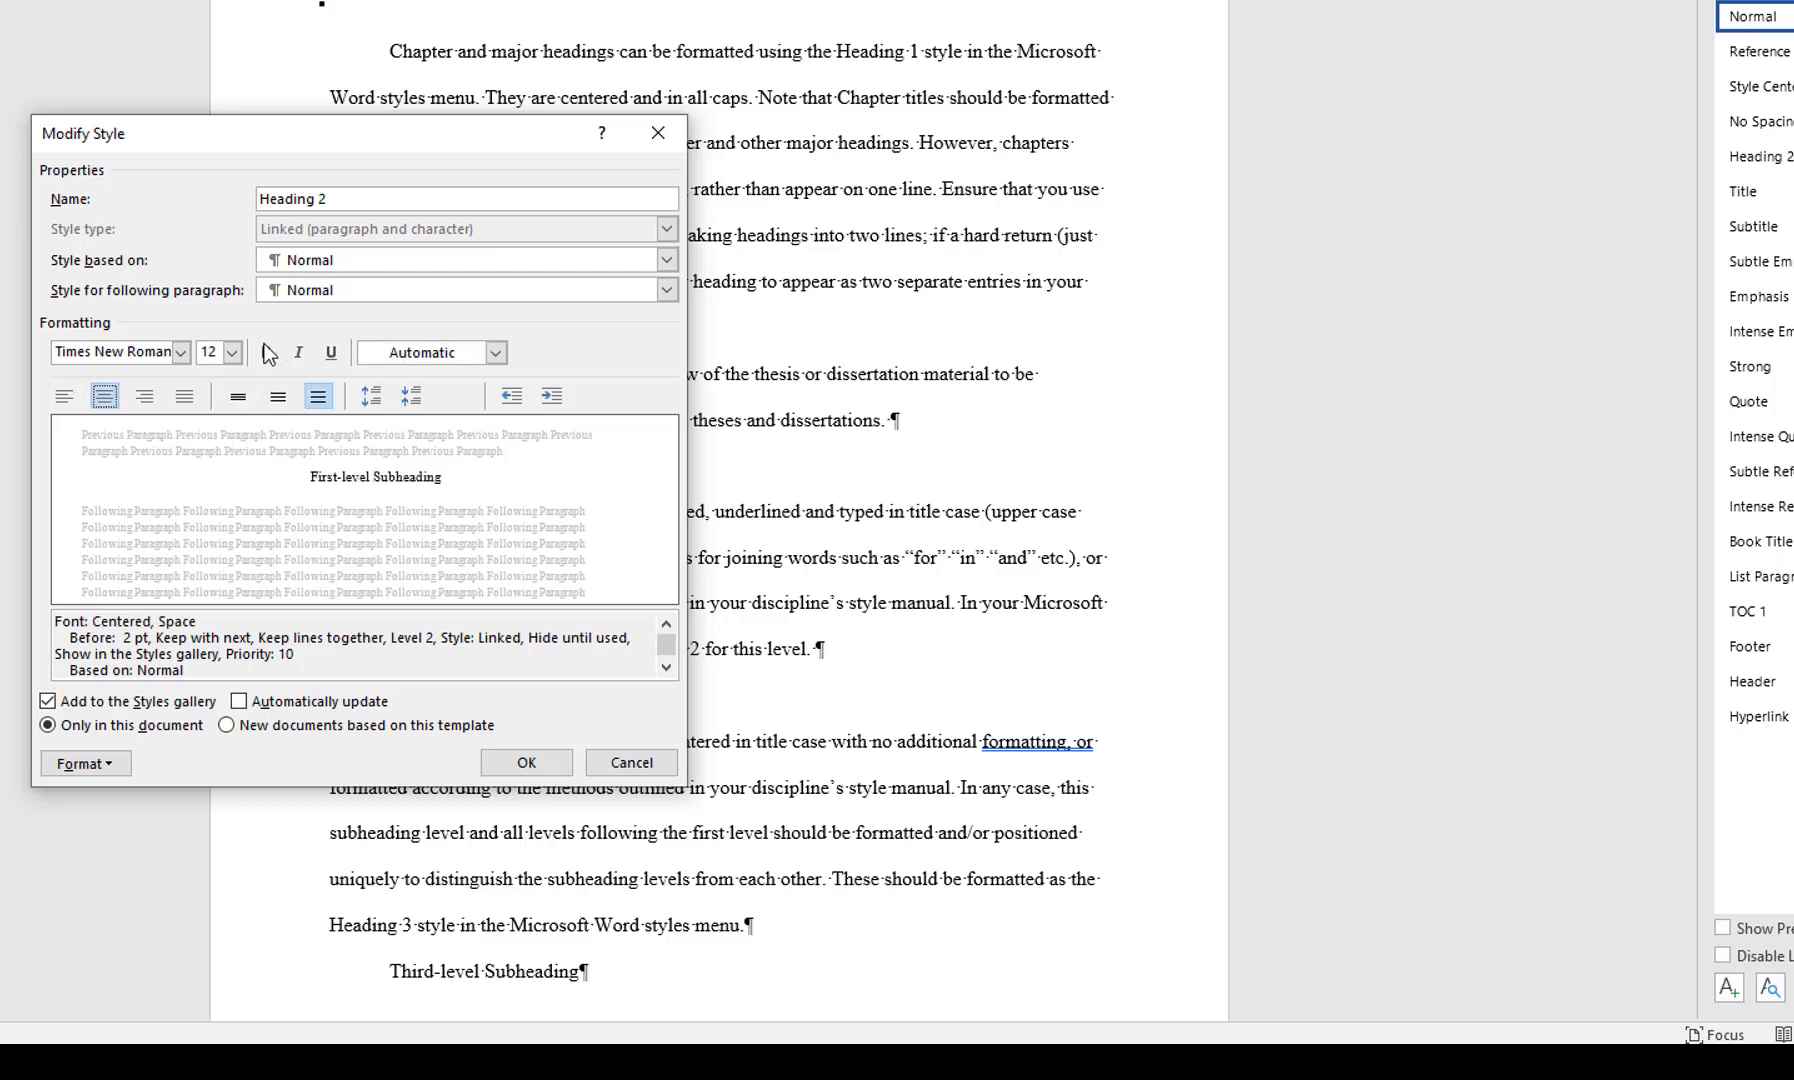
left_click(330, 354)
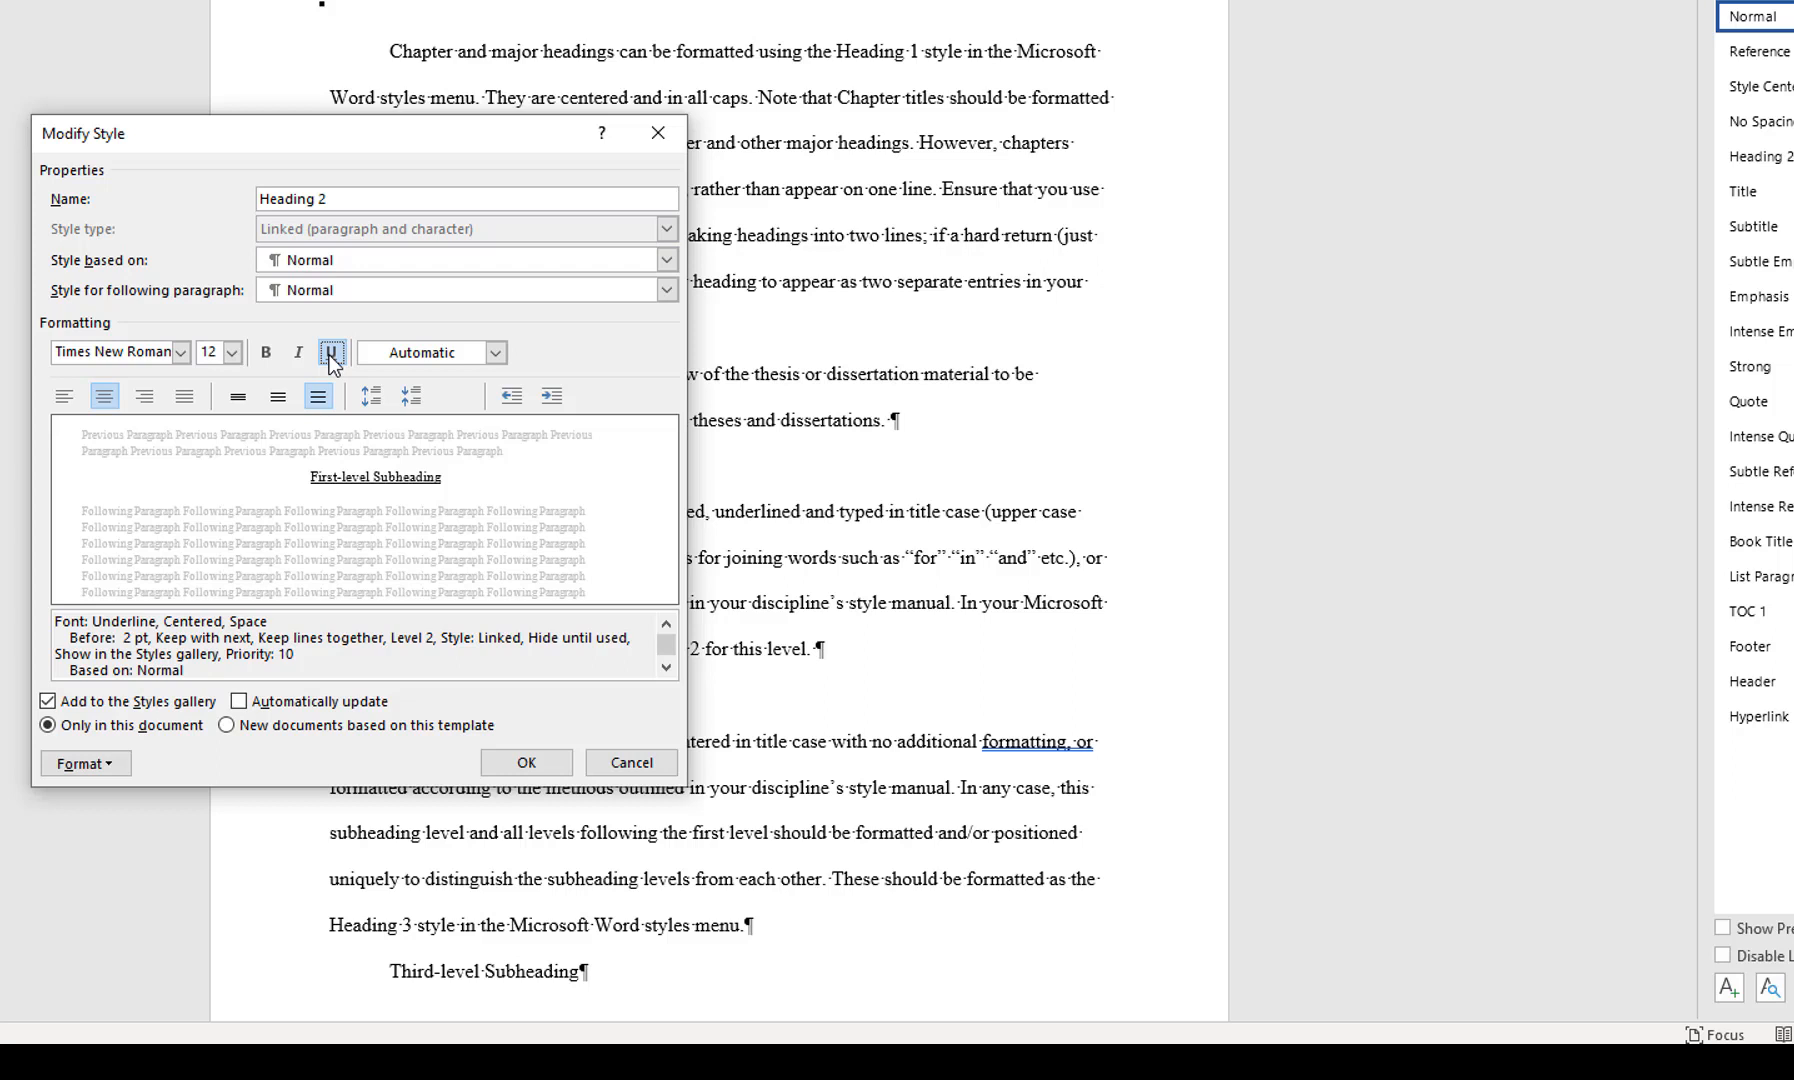
Set the Heading 2 style's paragraph spacing to 24 pt before, 12 pt after and single line spacing
left_click(101, 770)
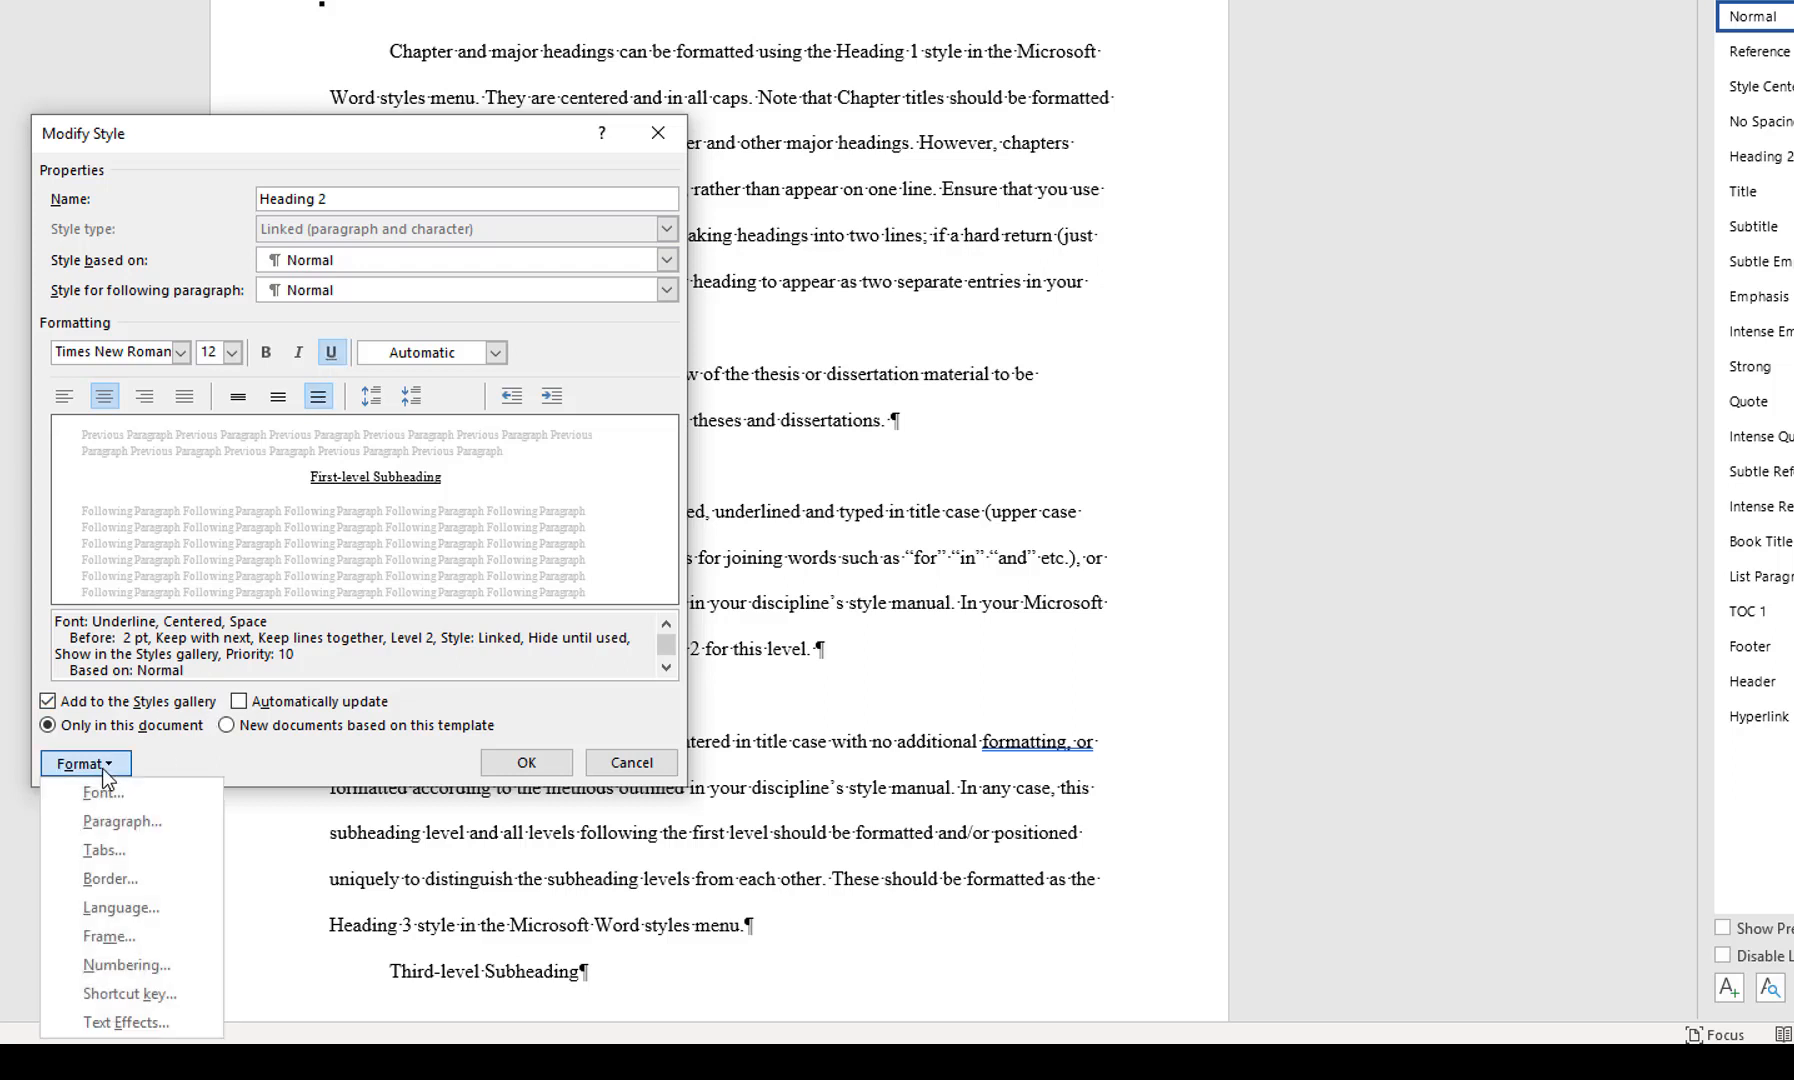
left_click(142, 823)
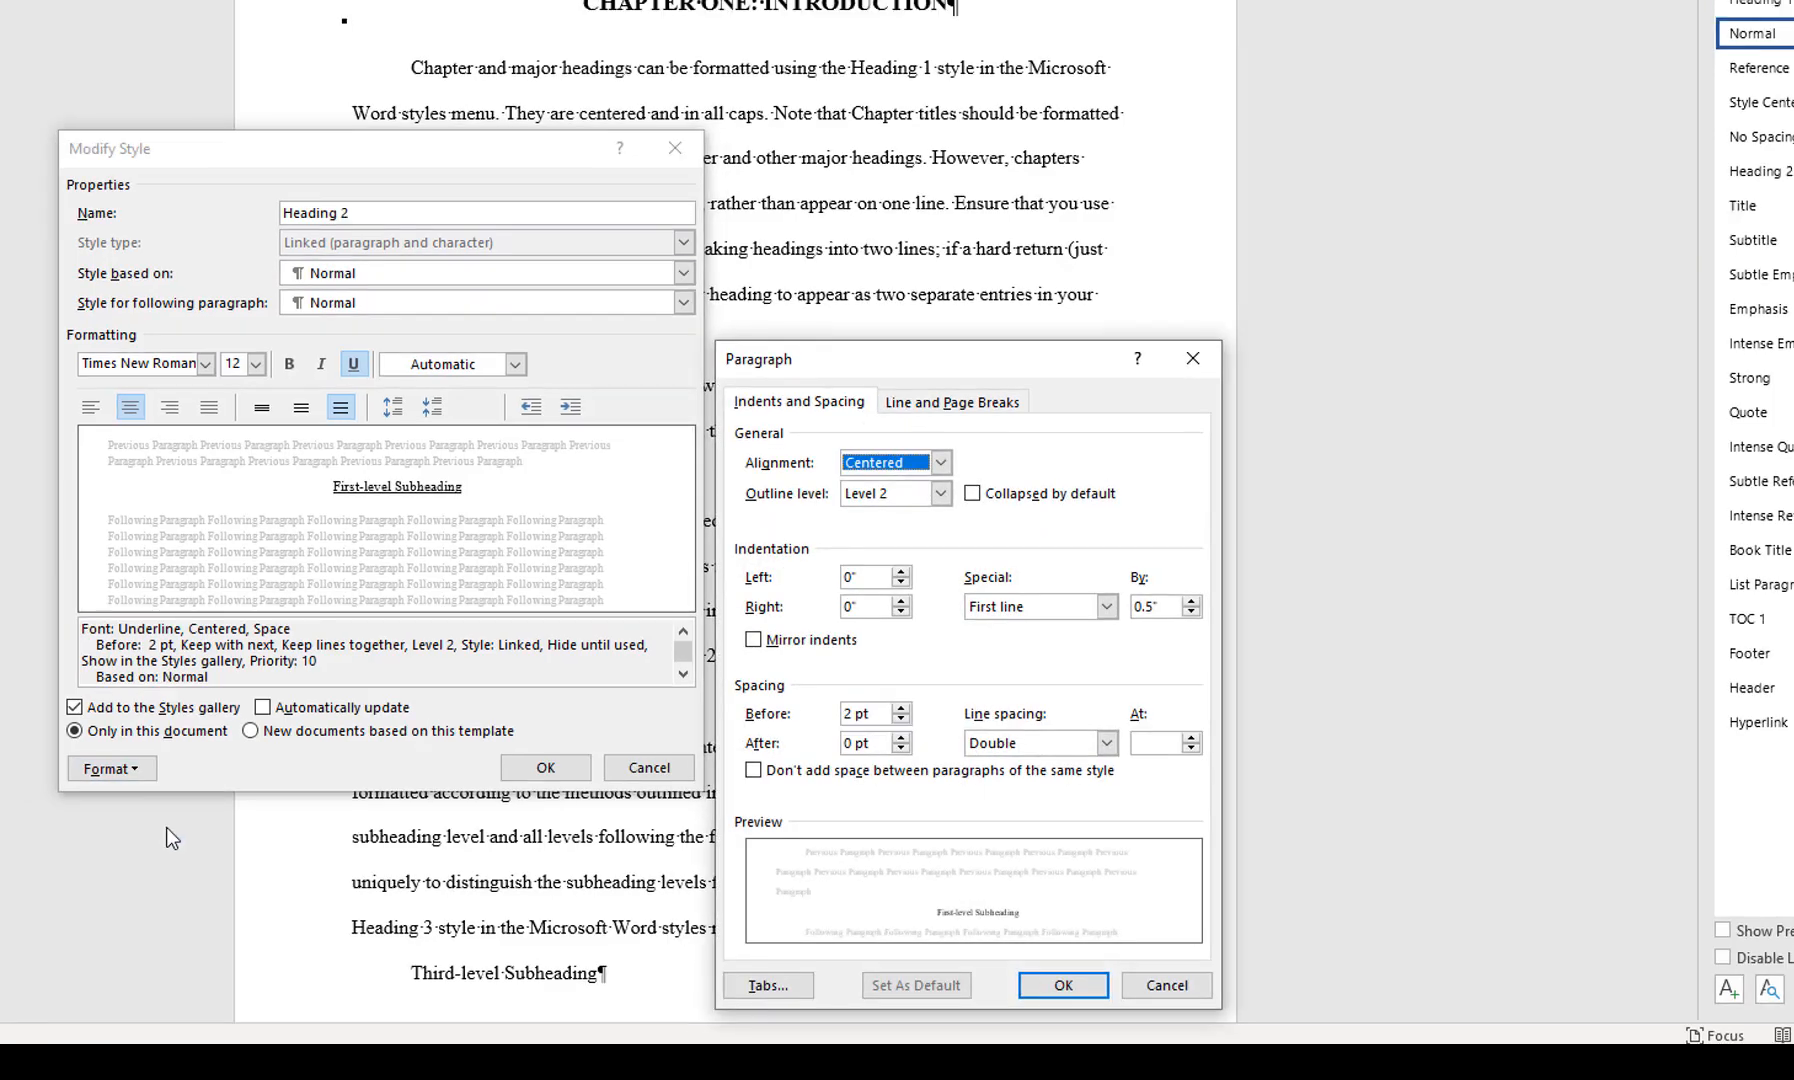
left_click(852, 713)
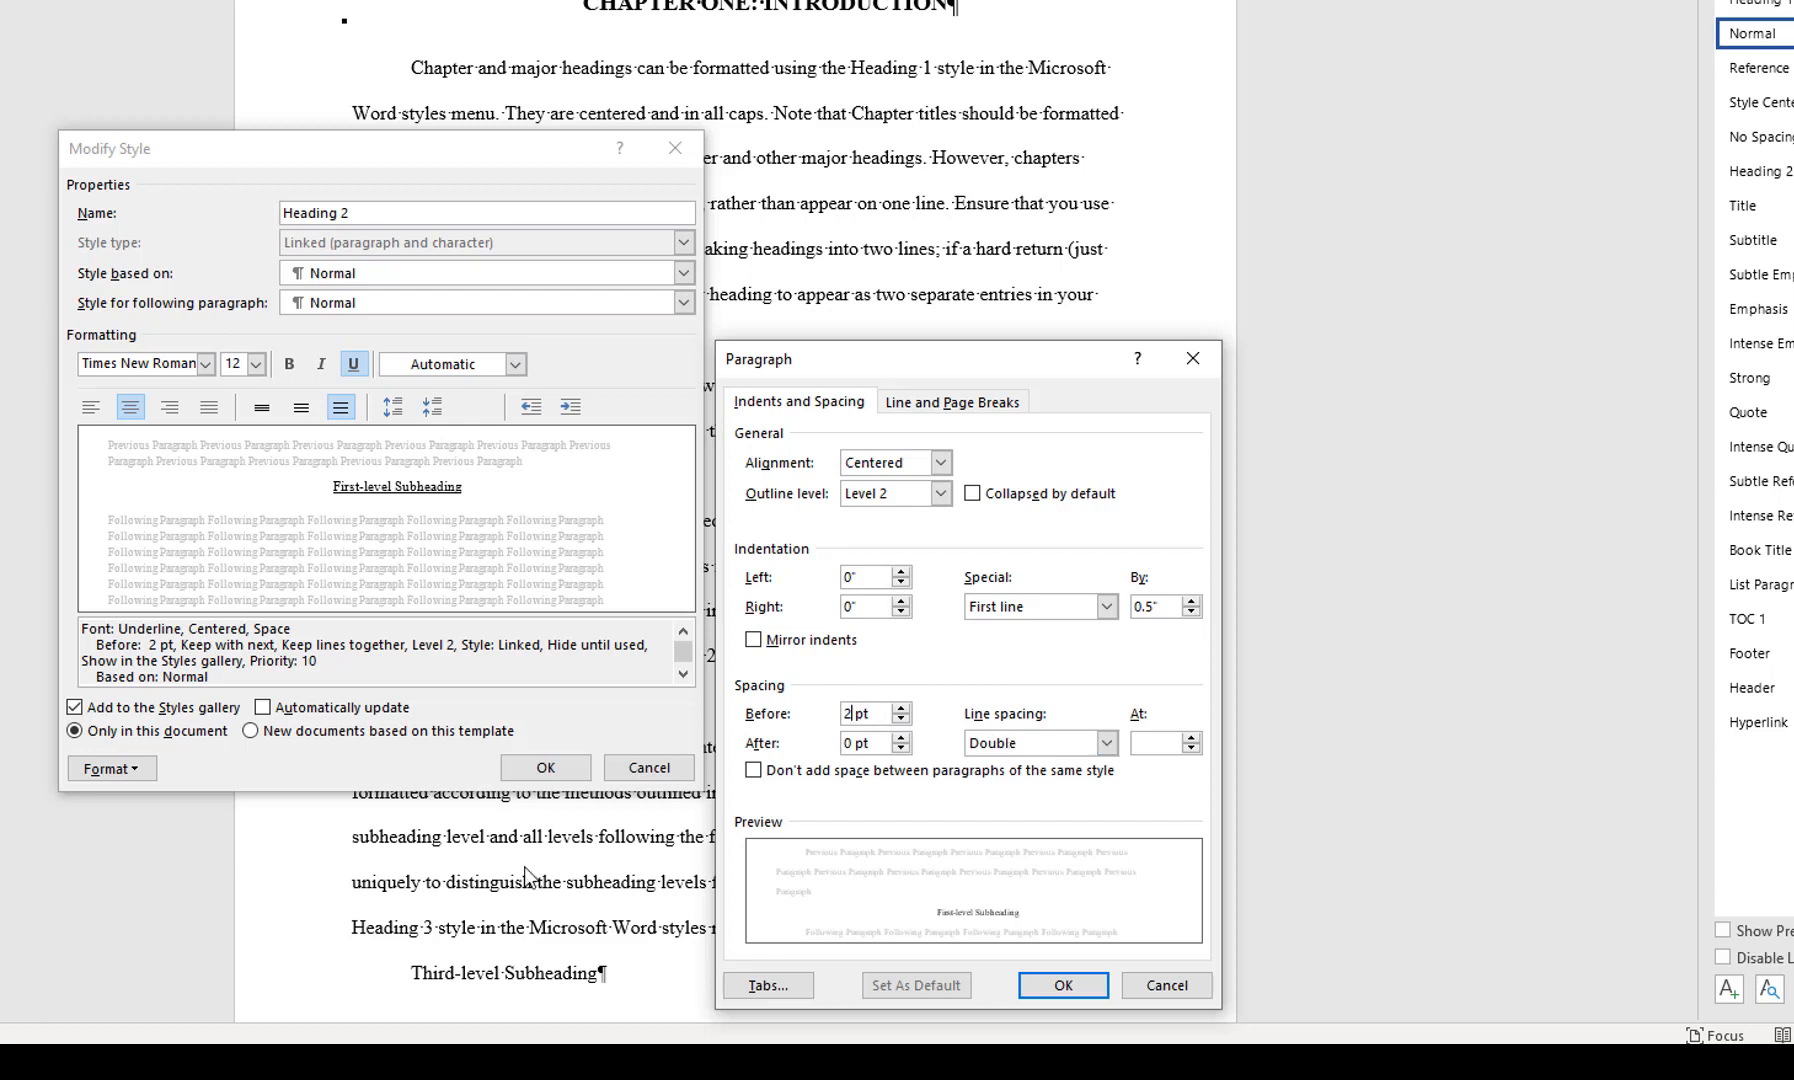
type("4")
left_click(851, 743)
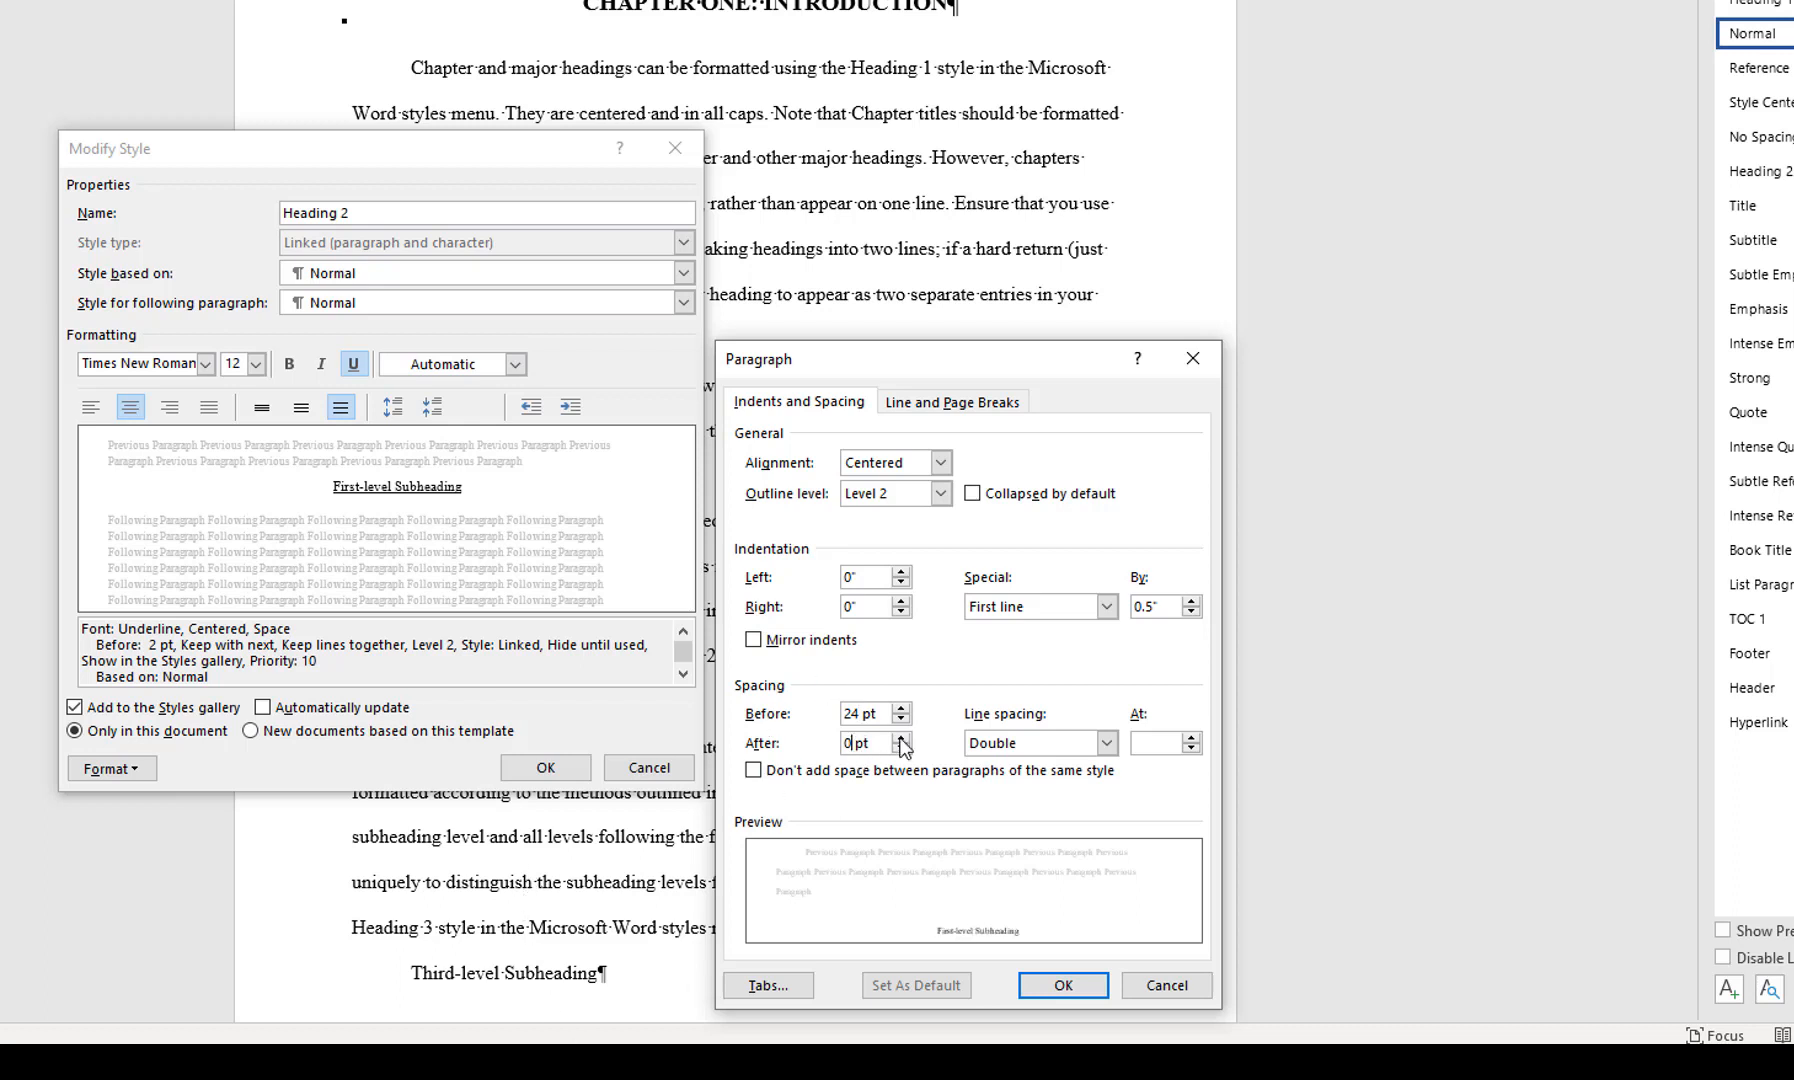
key("BackSpace")
type("12")
left_click(1106, 744)
left_click(1086, 767)
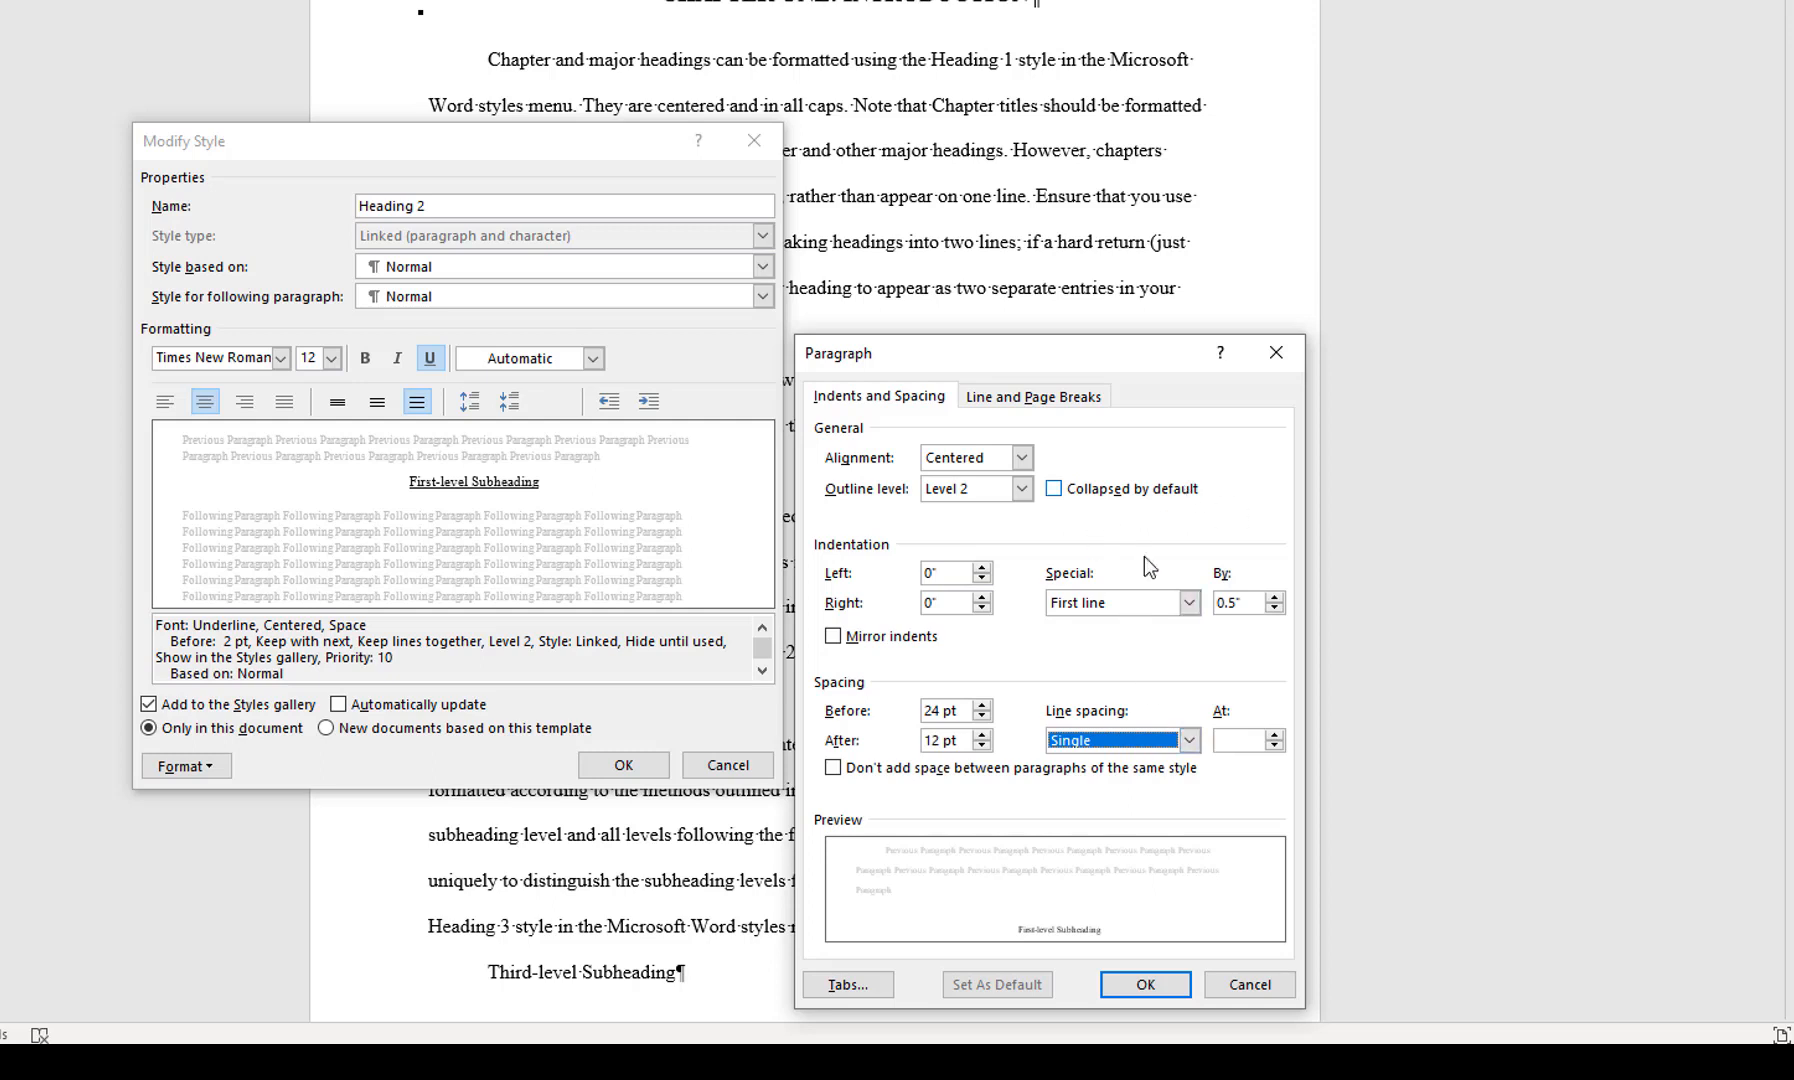
Set Heading 2's special indentation to none, omit space between paragraphs of the same style, and save the style changes
left_click(1190, 603)
left_click(1184, 624)
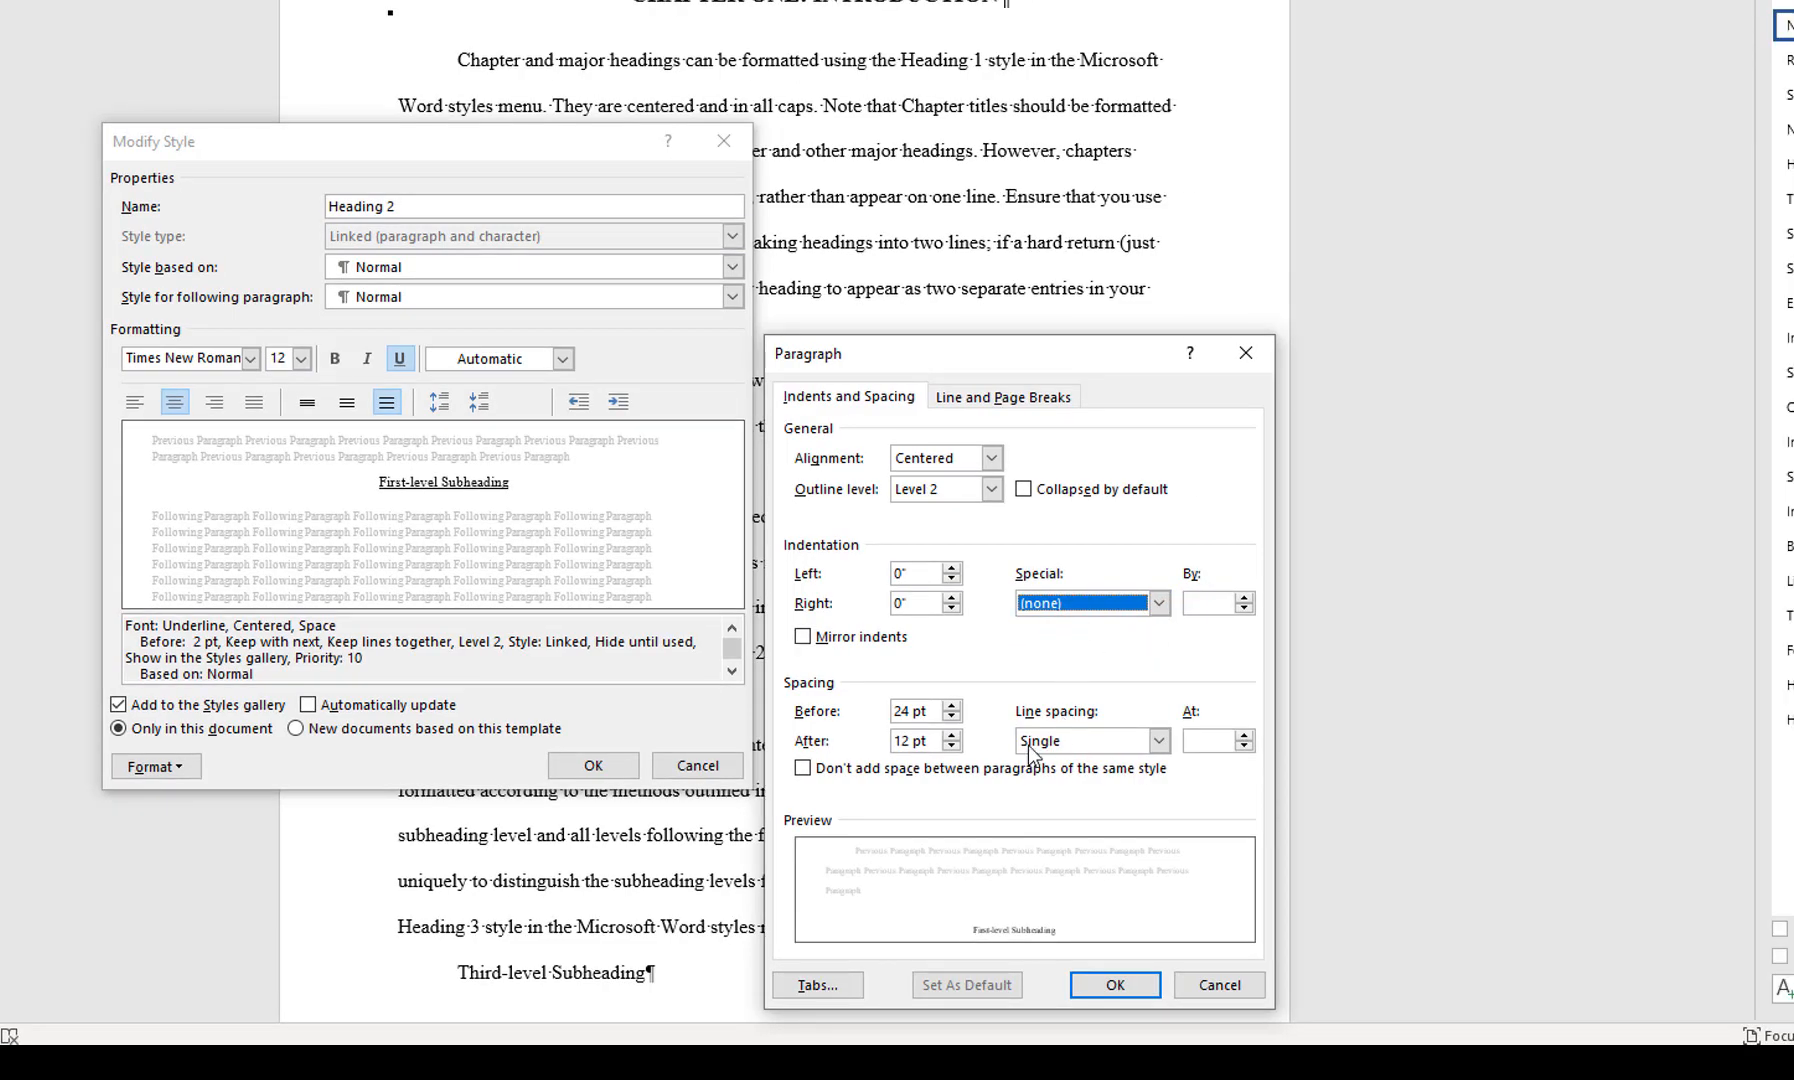
left_click(803, 768)
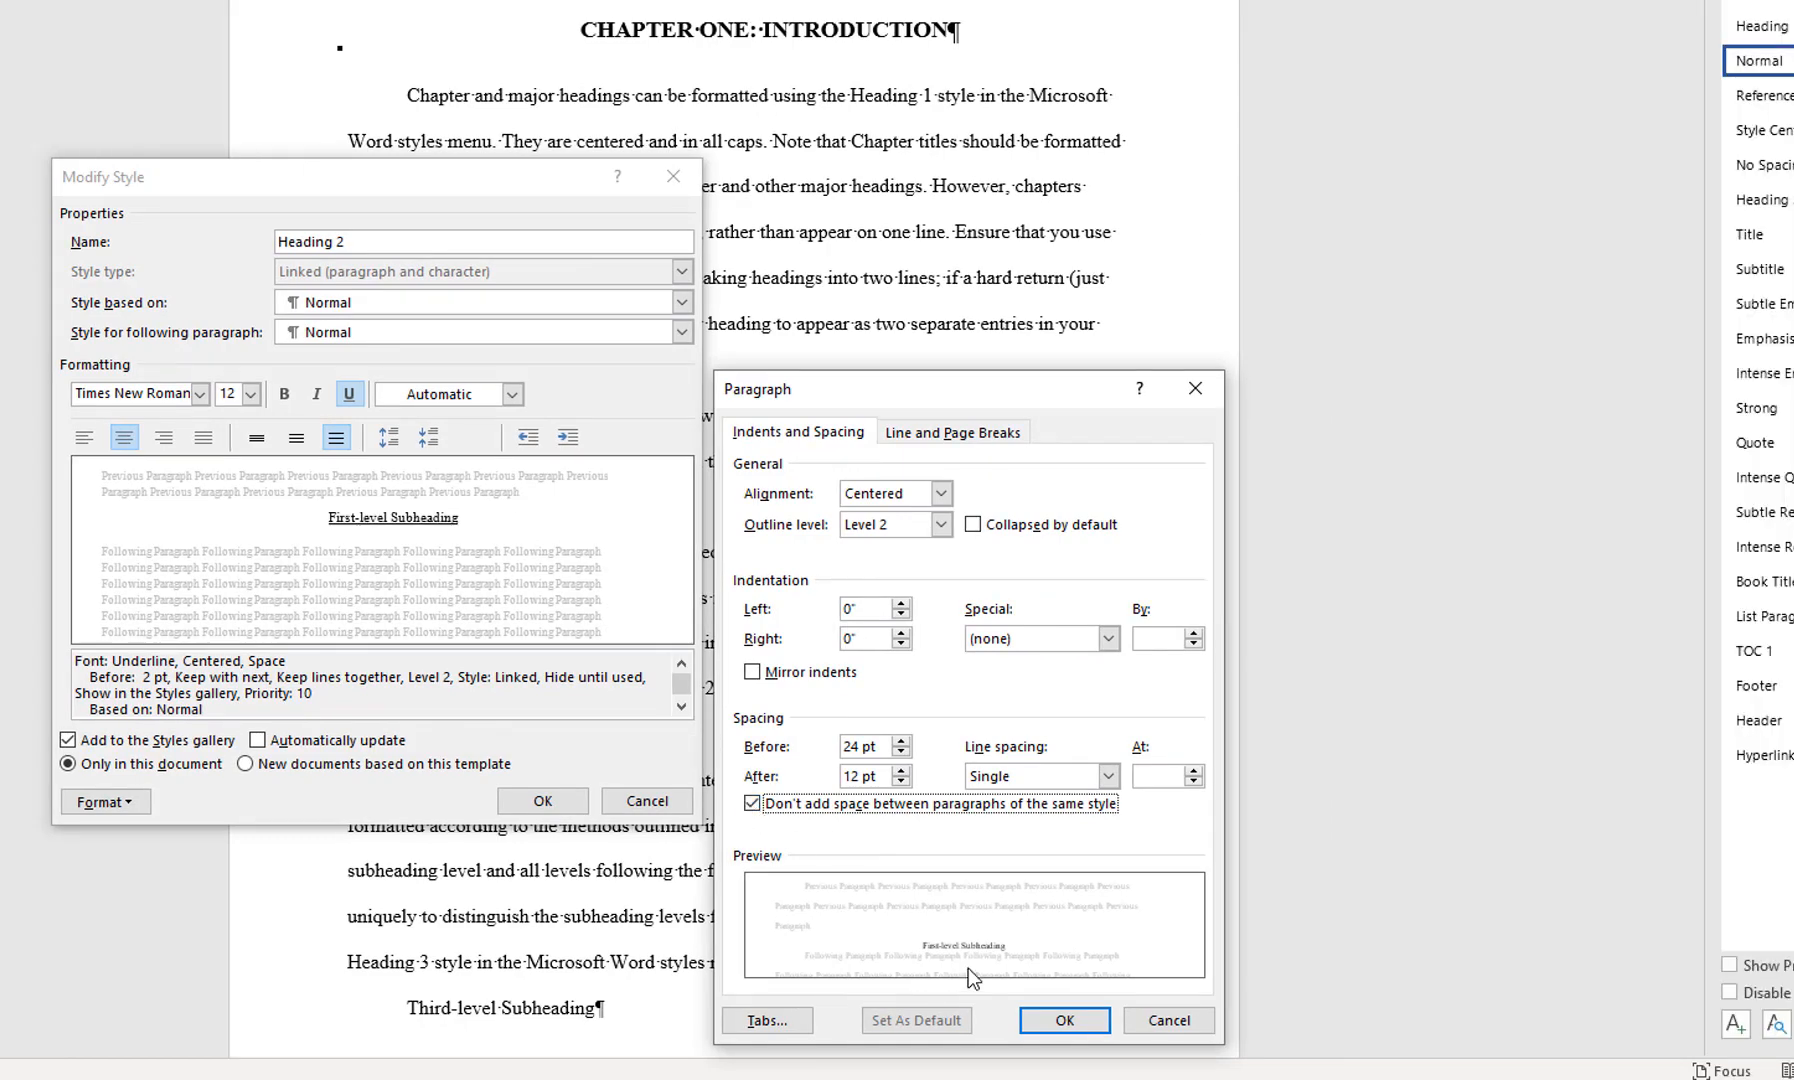
left_click(1108, 1022)
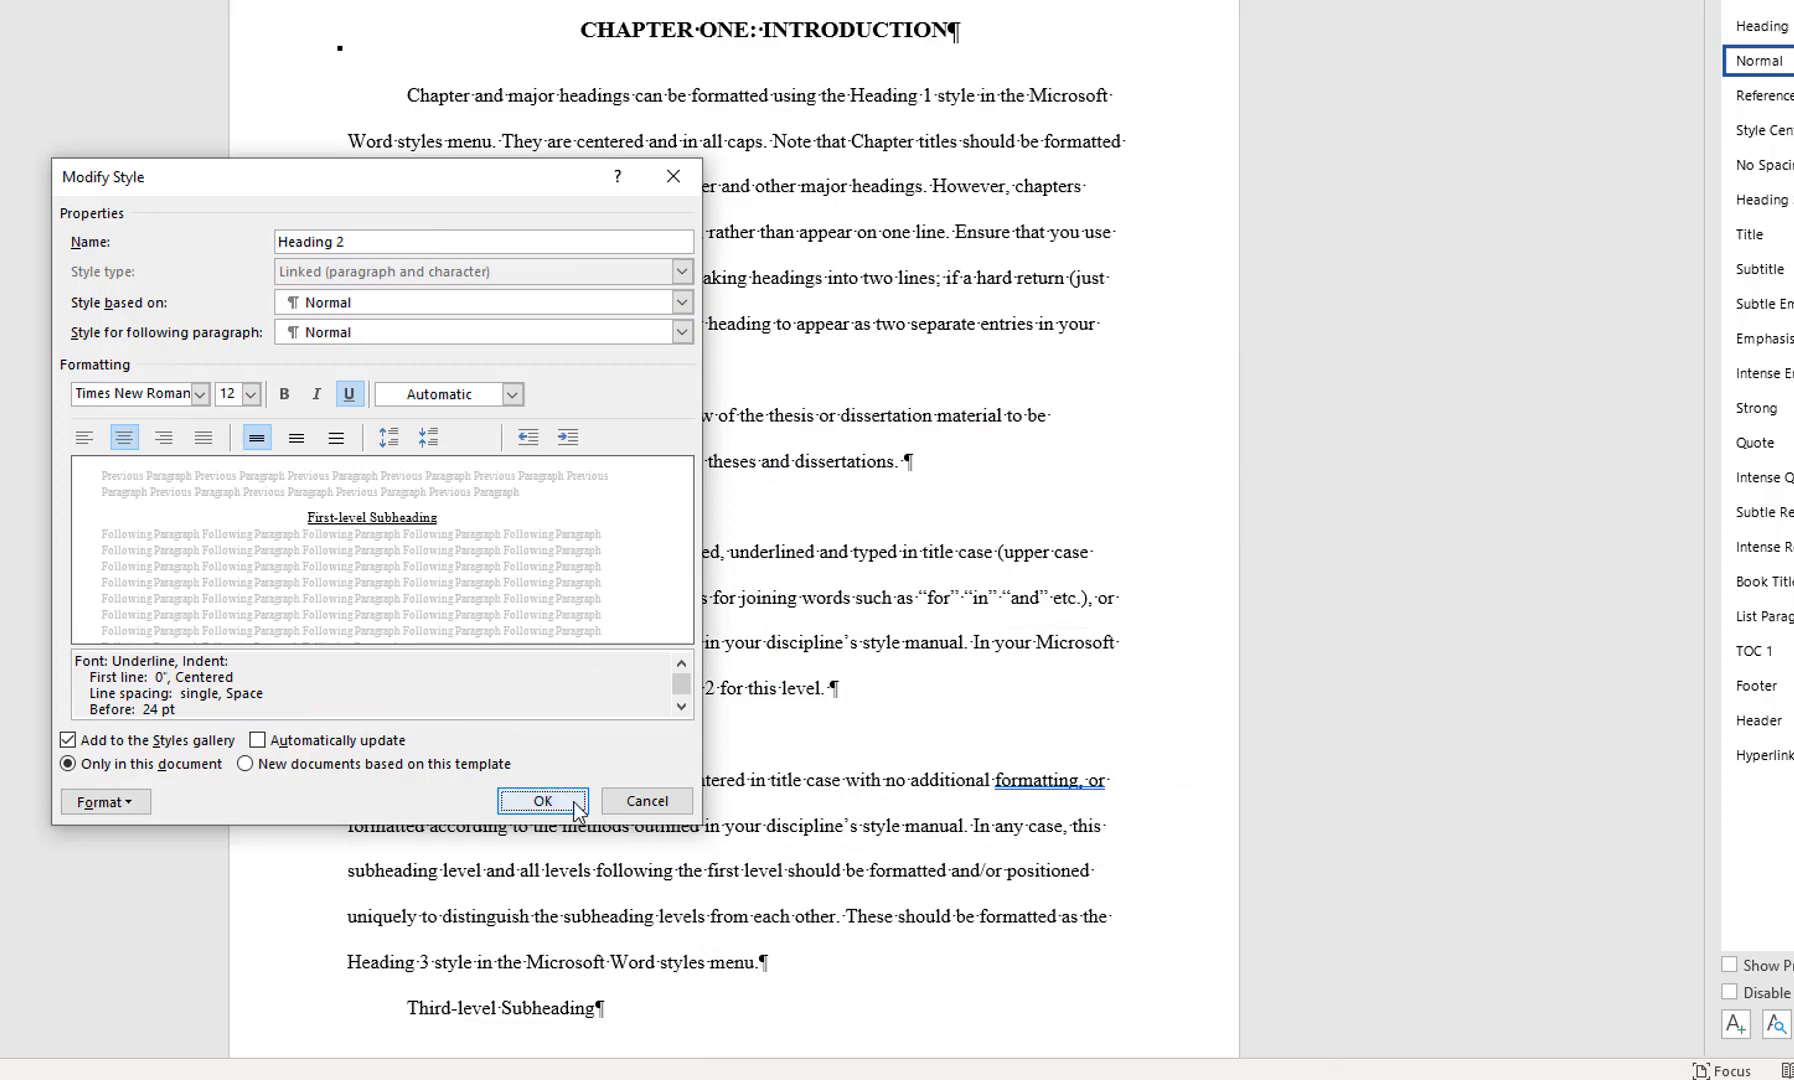
left_click(542, 800)
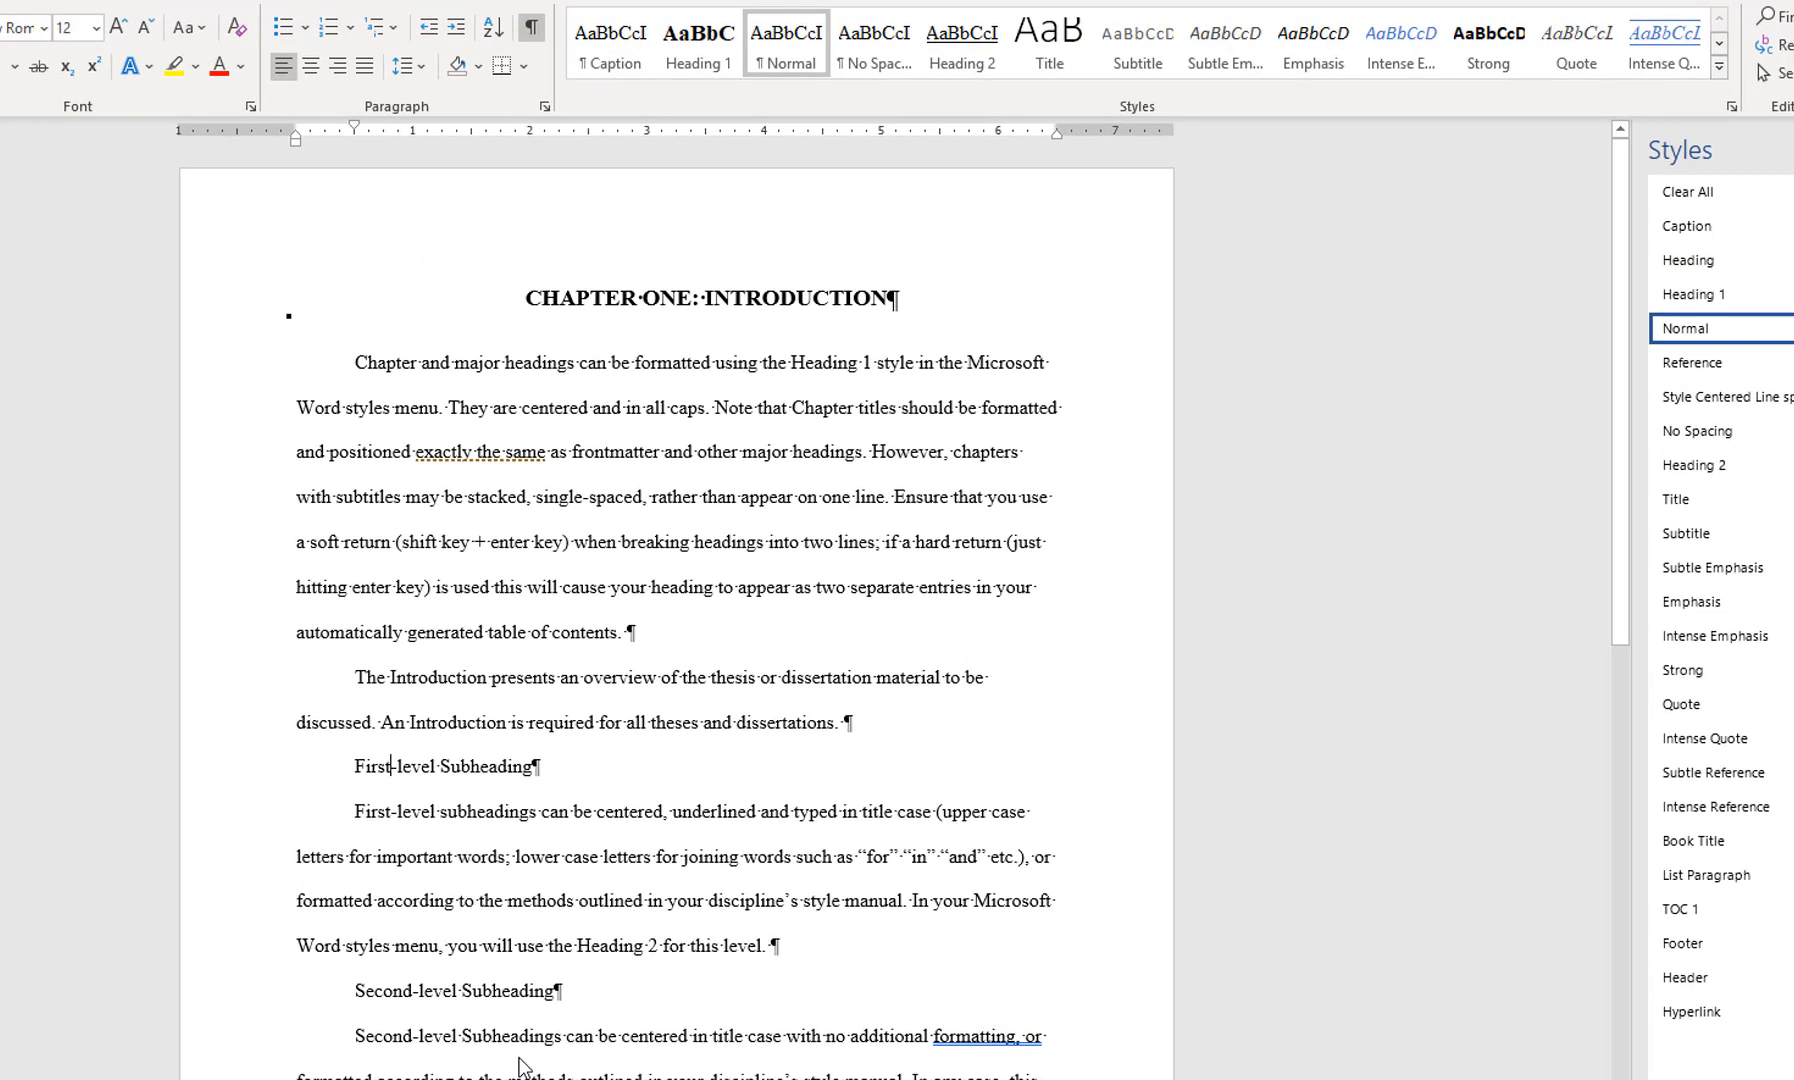
Apply the Heading 2 style to the First-level Subheading line and Heading 3 to the Second-level Subheading line
left_click(448, 771)
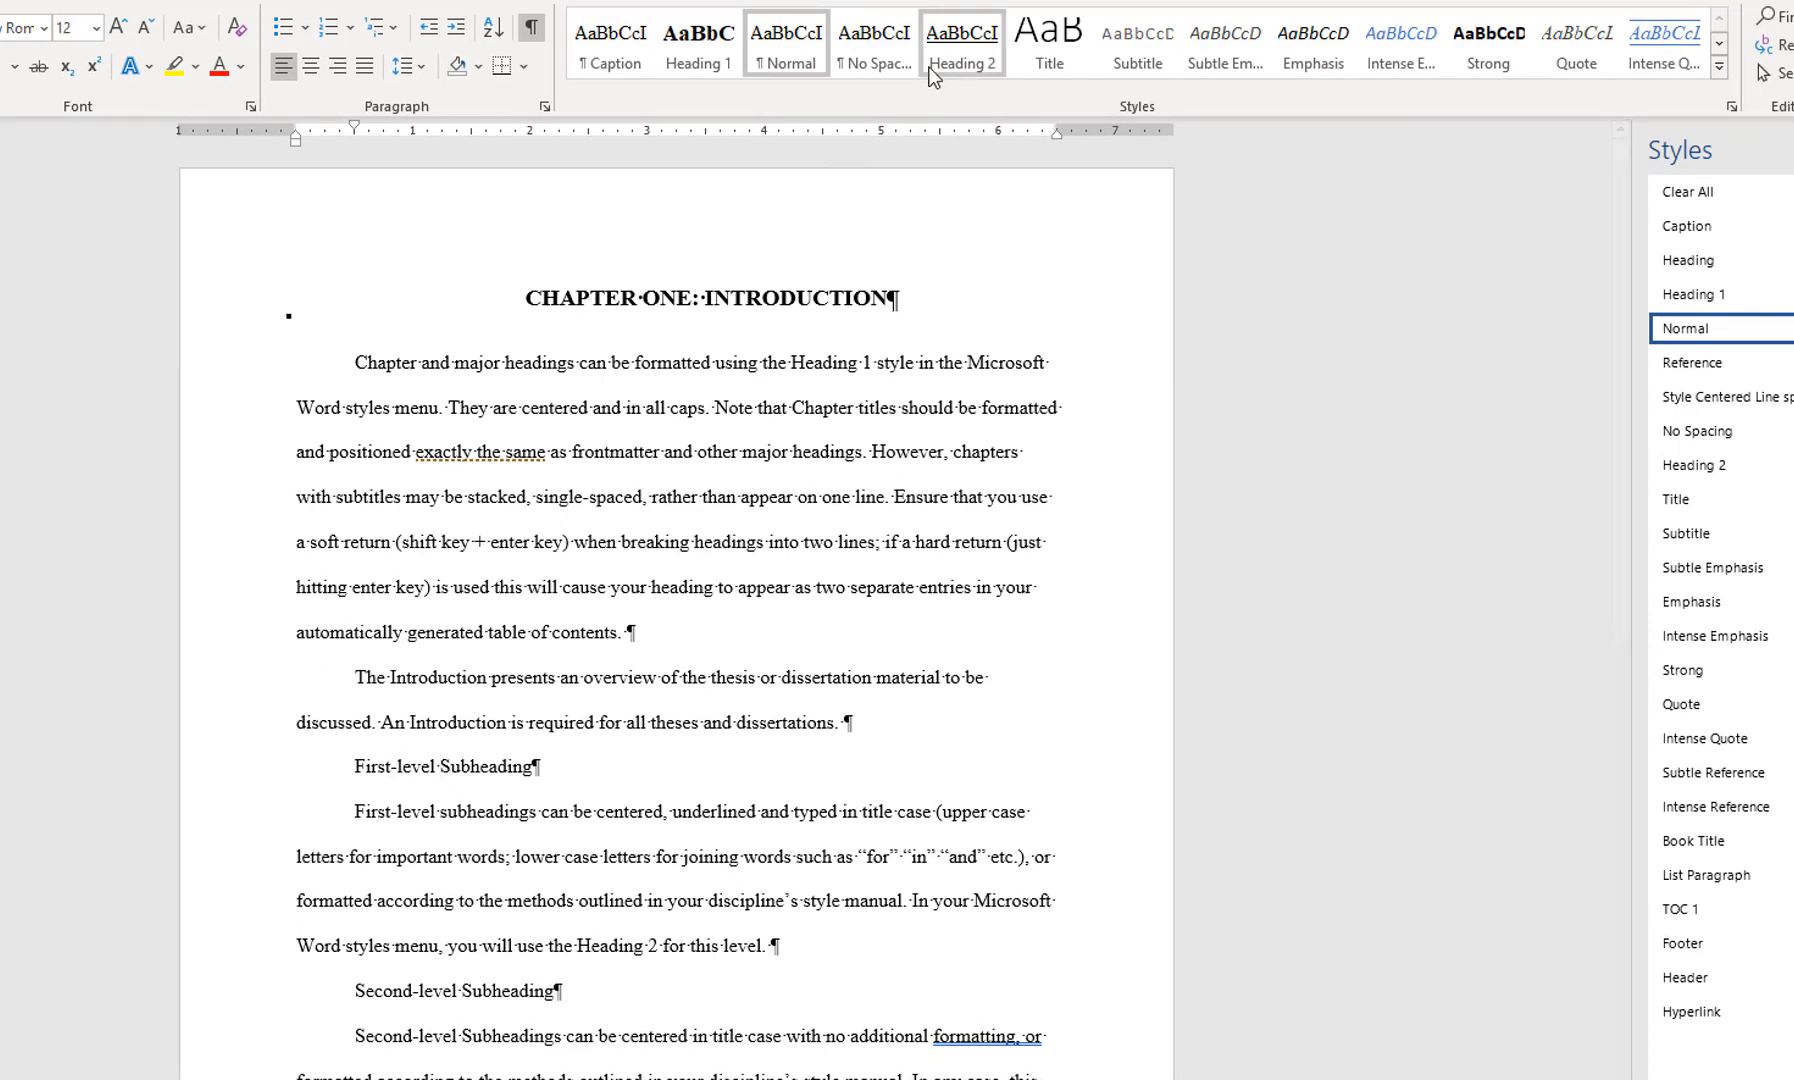
left_click(985, 48)
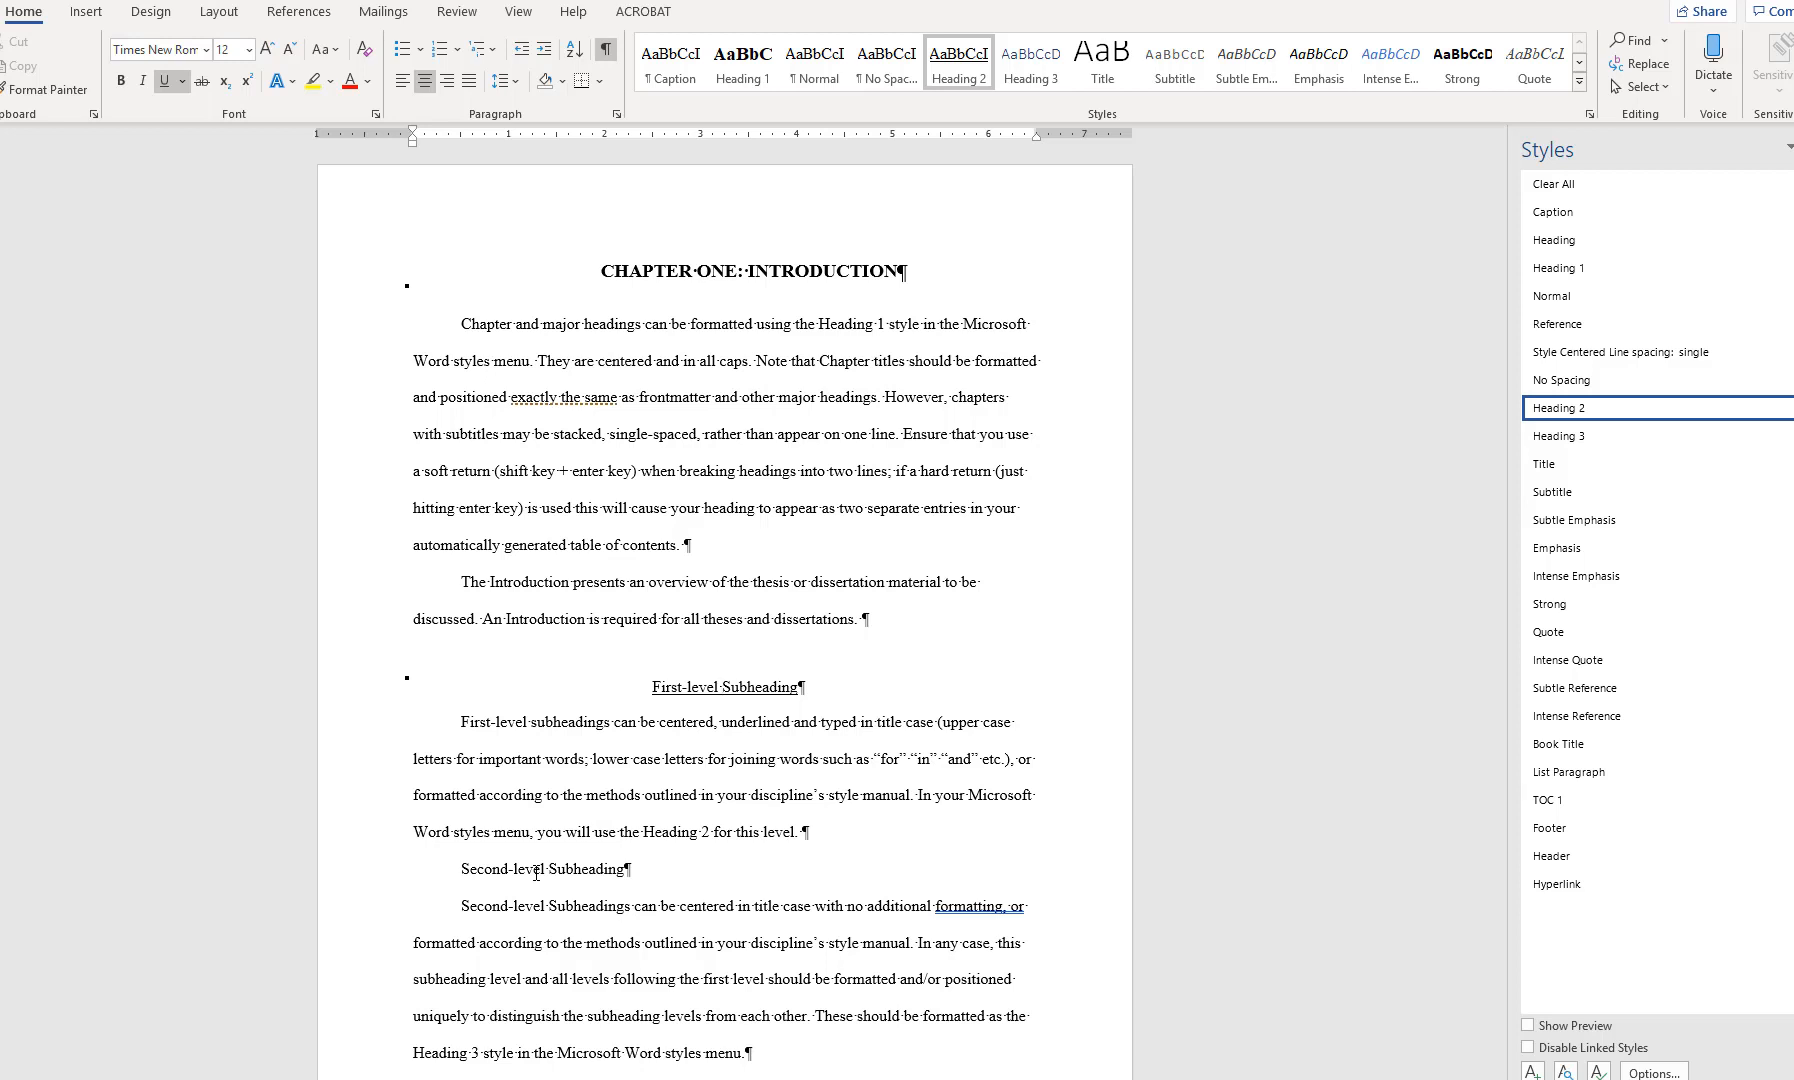
left_click(460, 870)
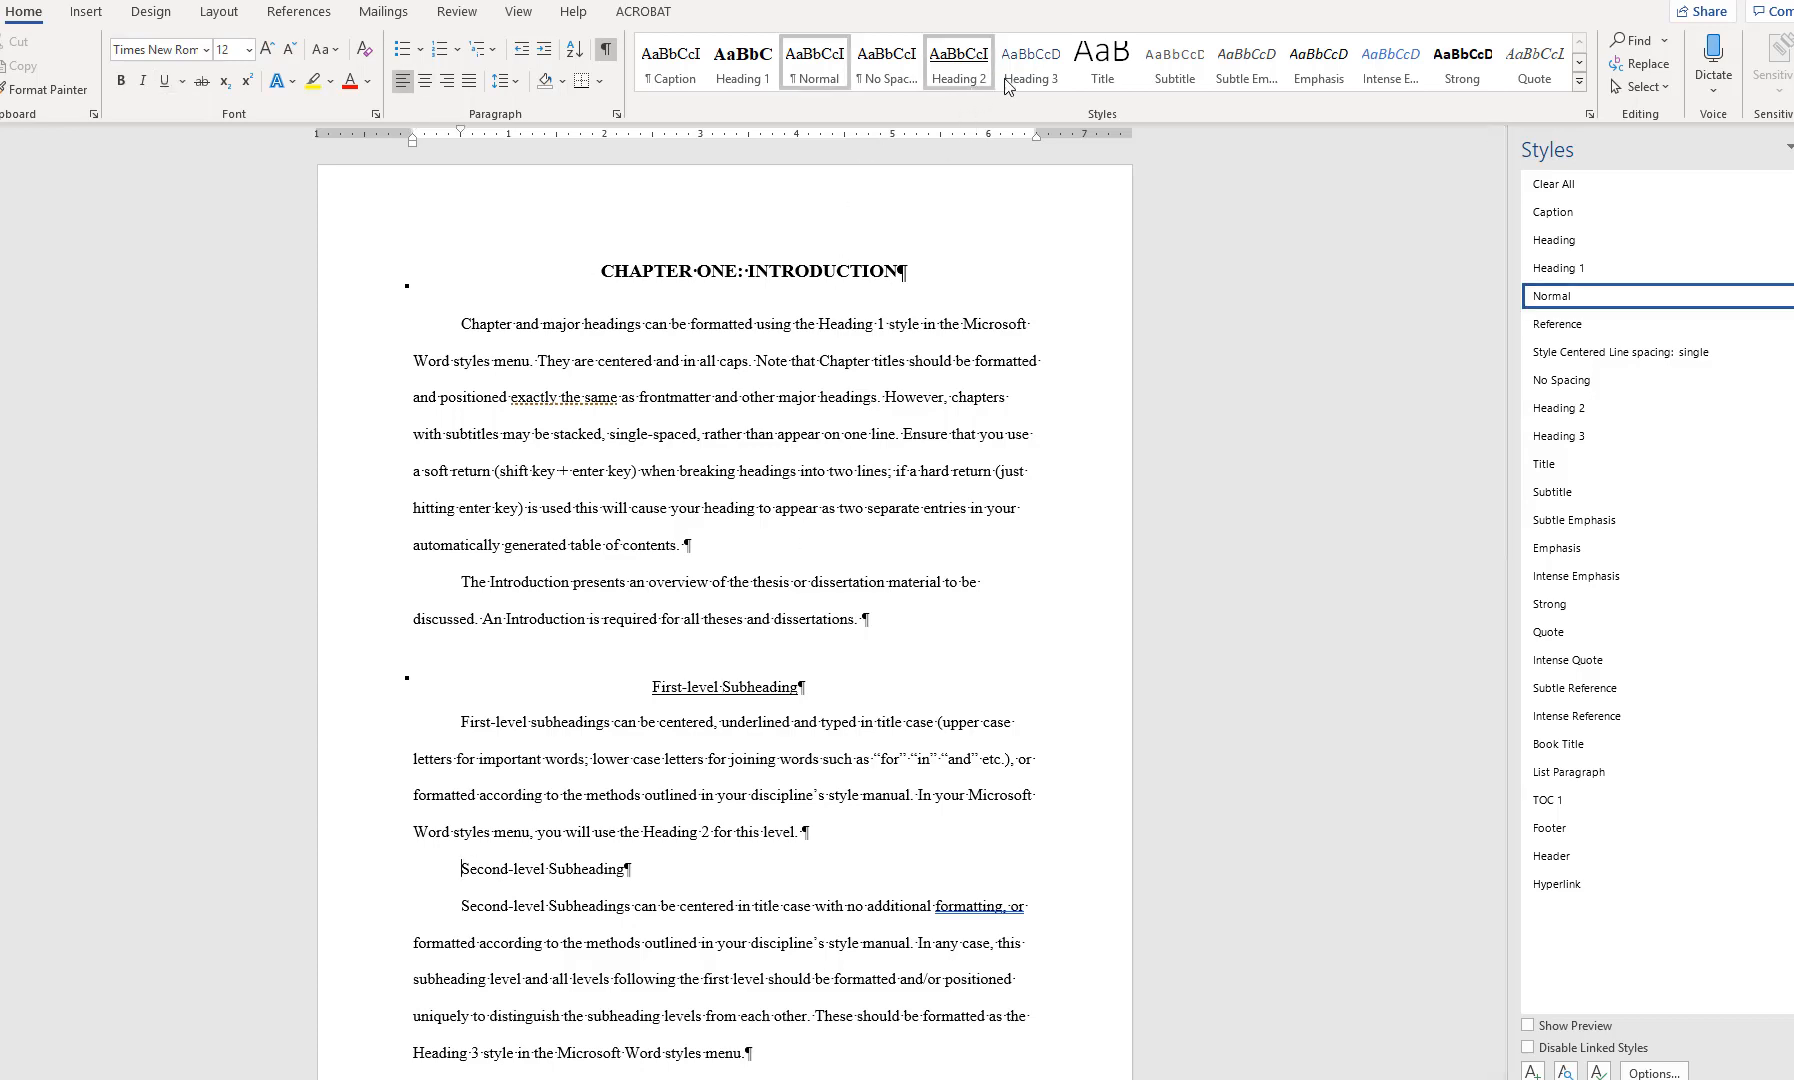
left_click(1031, 62)
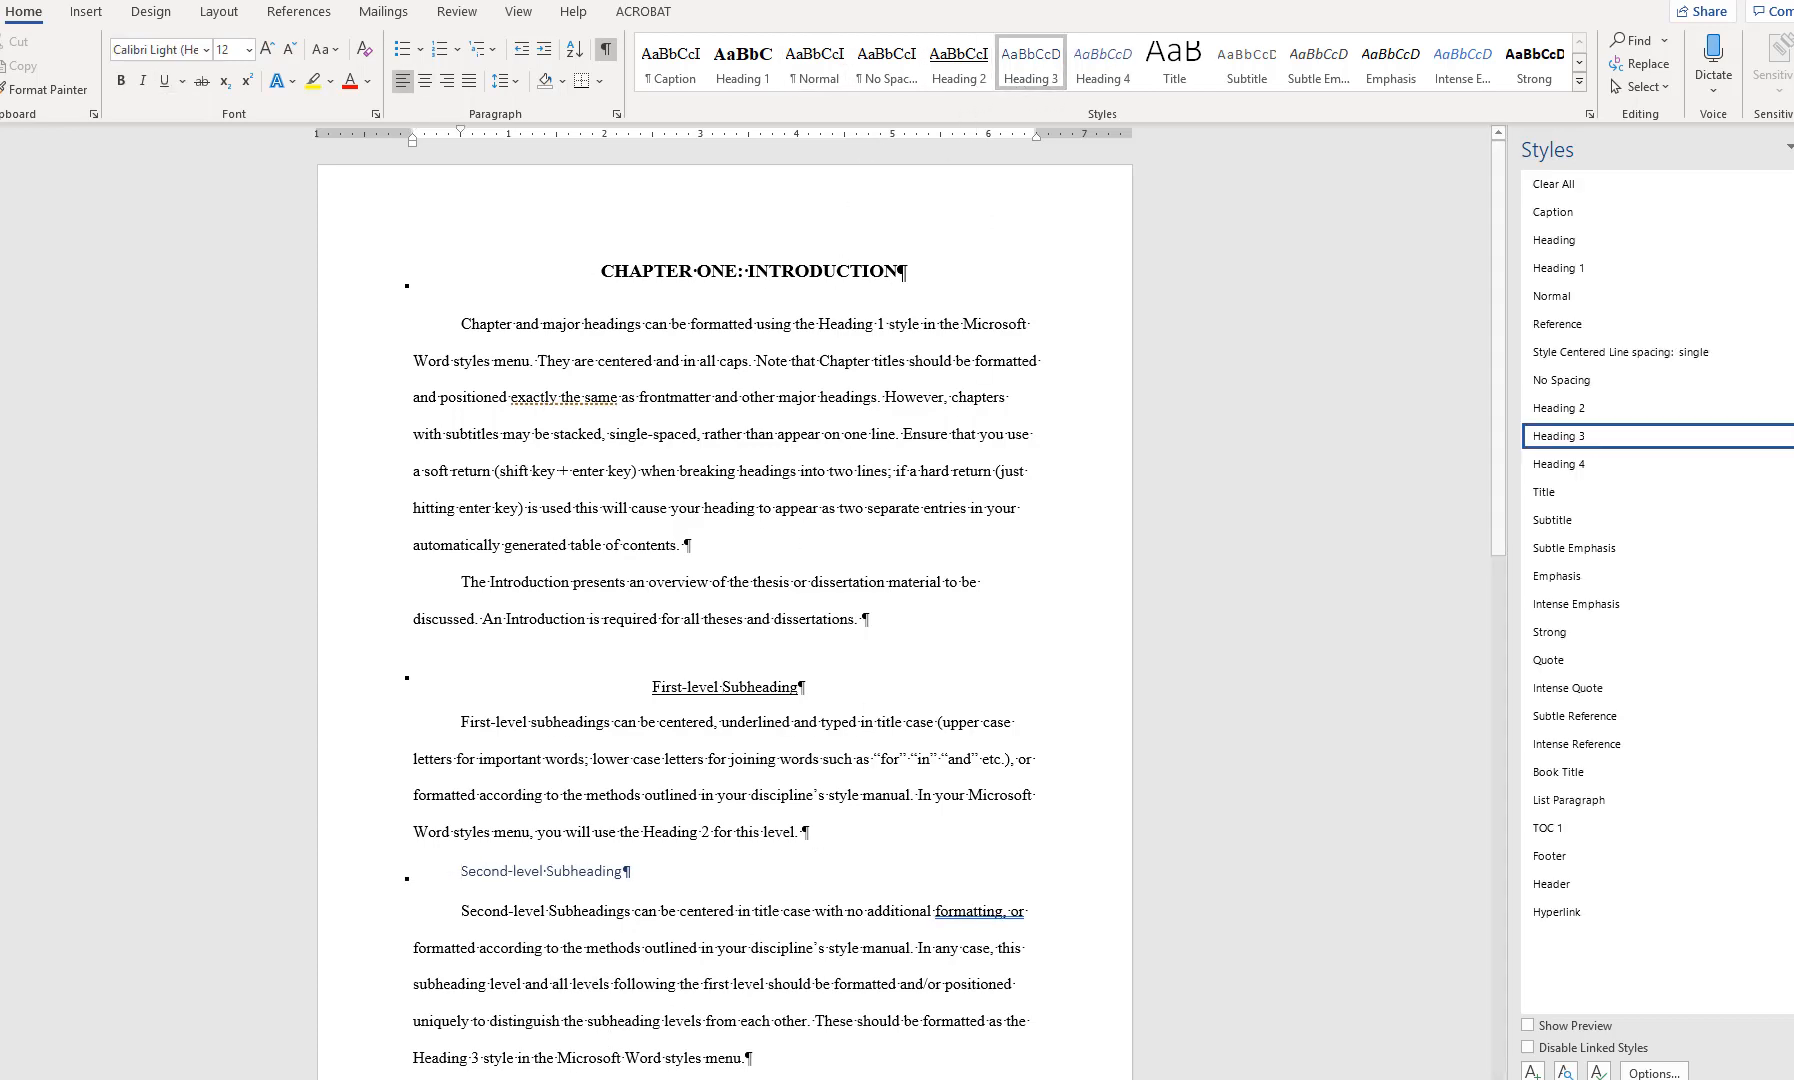
Apply the Heading 4 style to the Third-level Subheading line and Heading 5 to the Fourth-level Subheading line
left_click(575, 1059)
scroll(573, 1070, "down", 3)
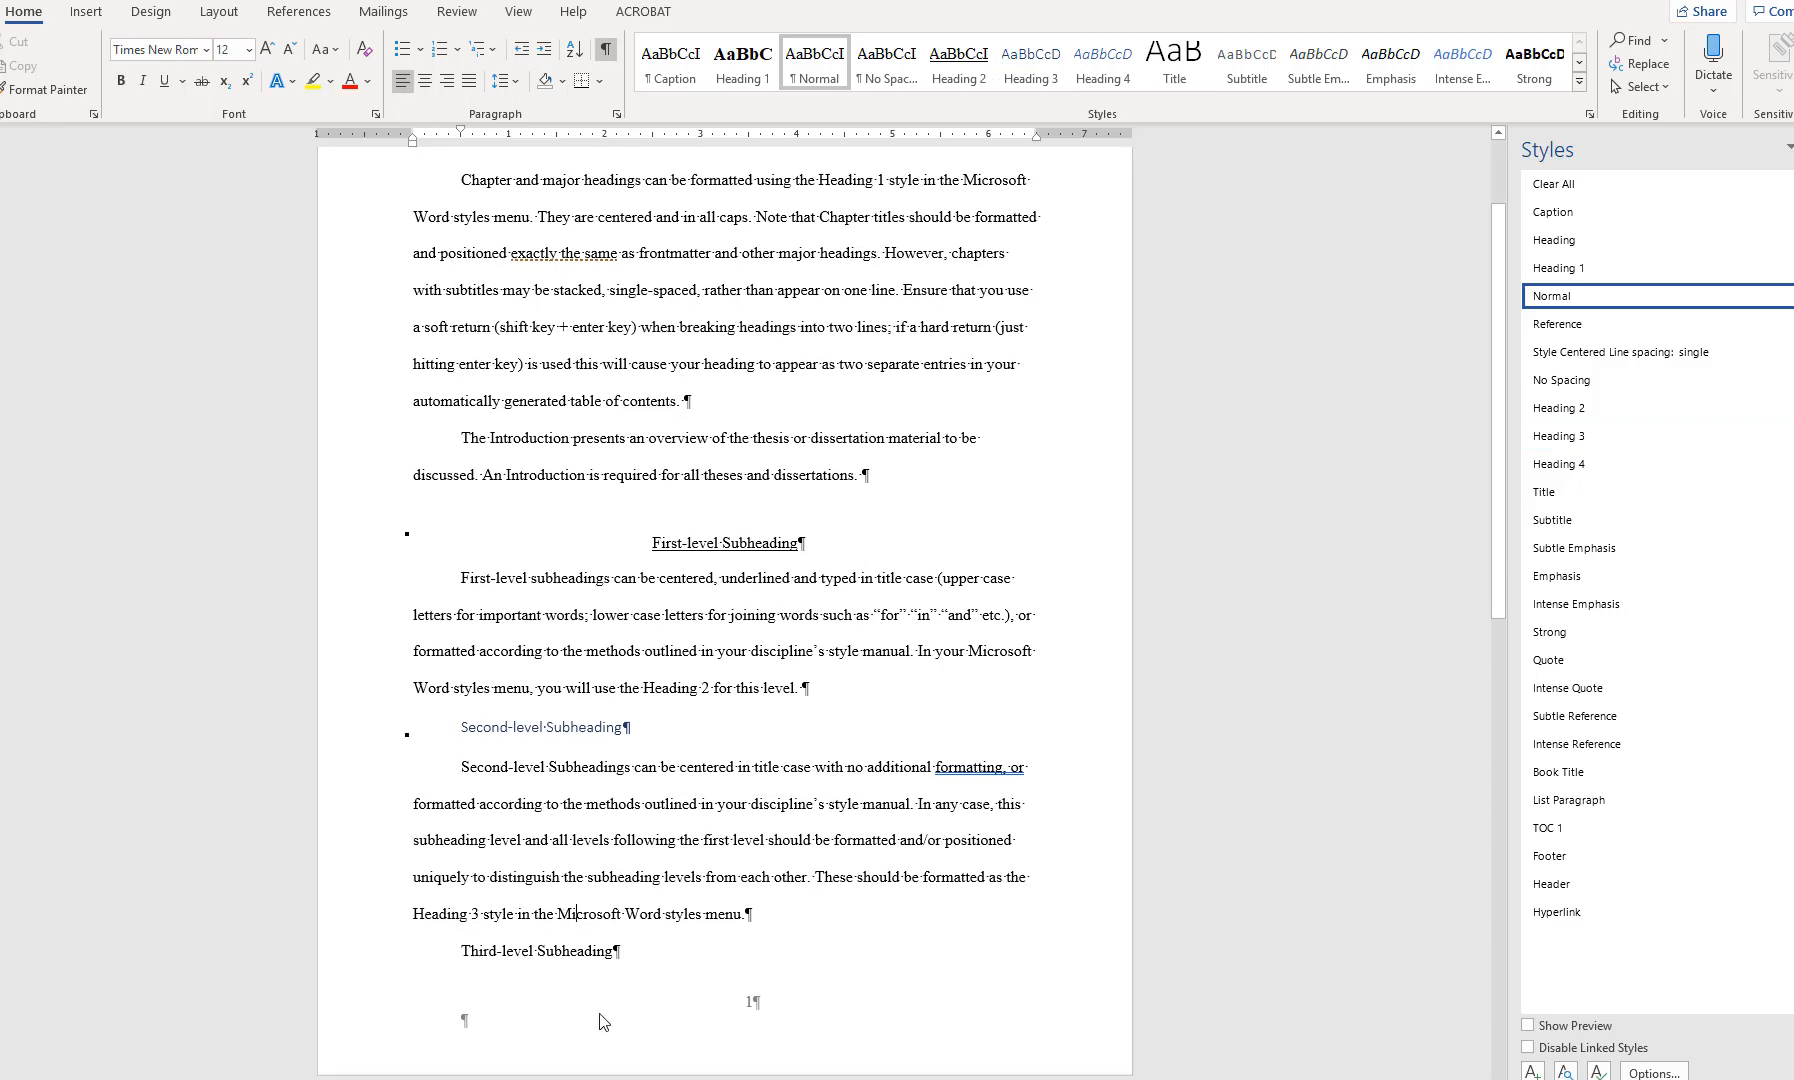
left_click(578, 951)
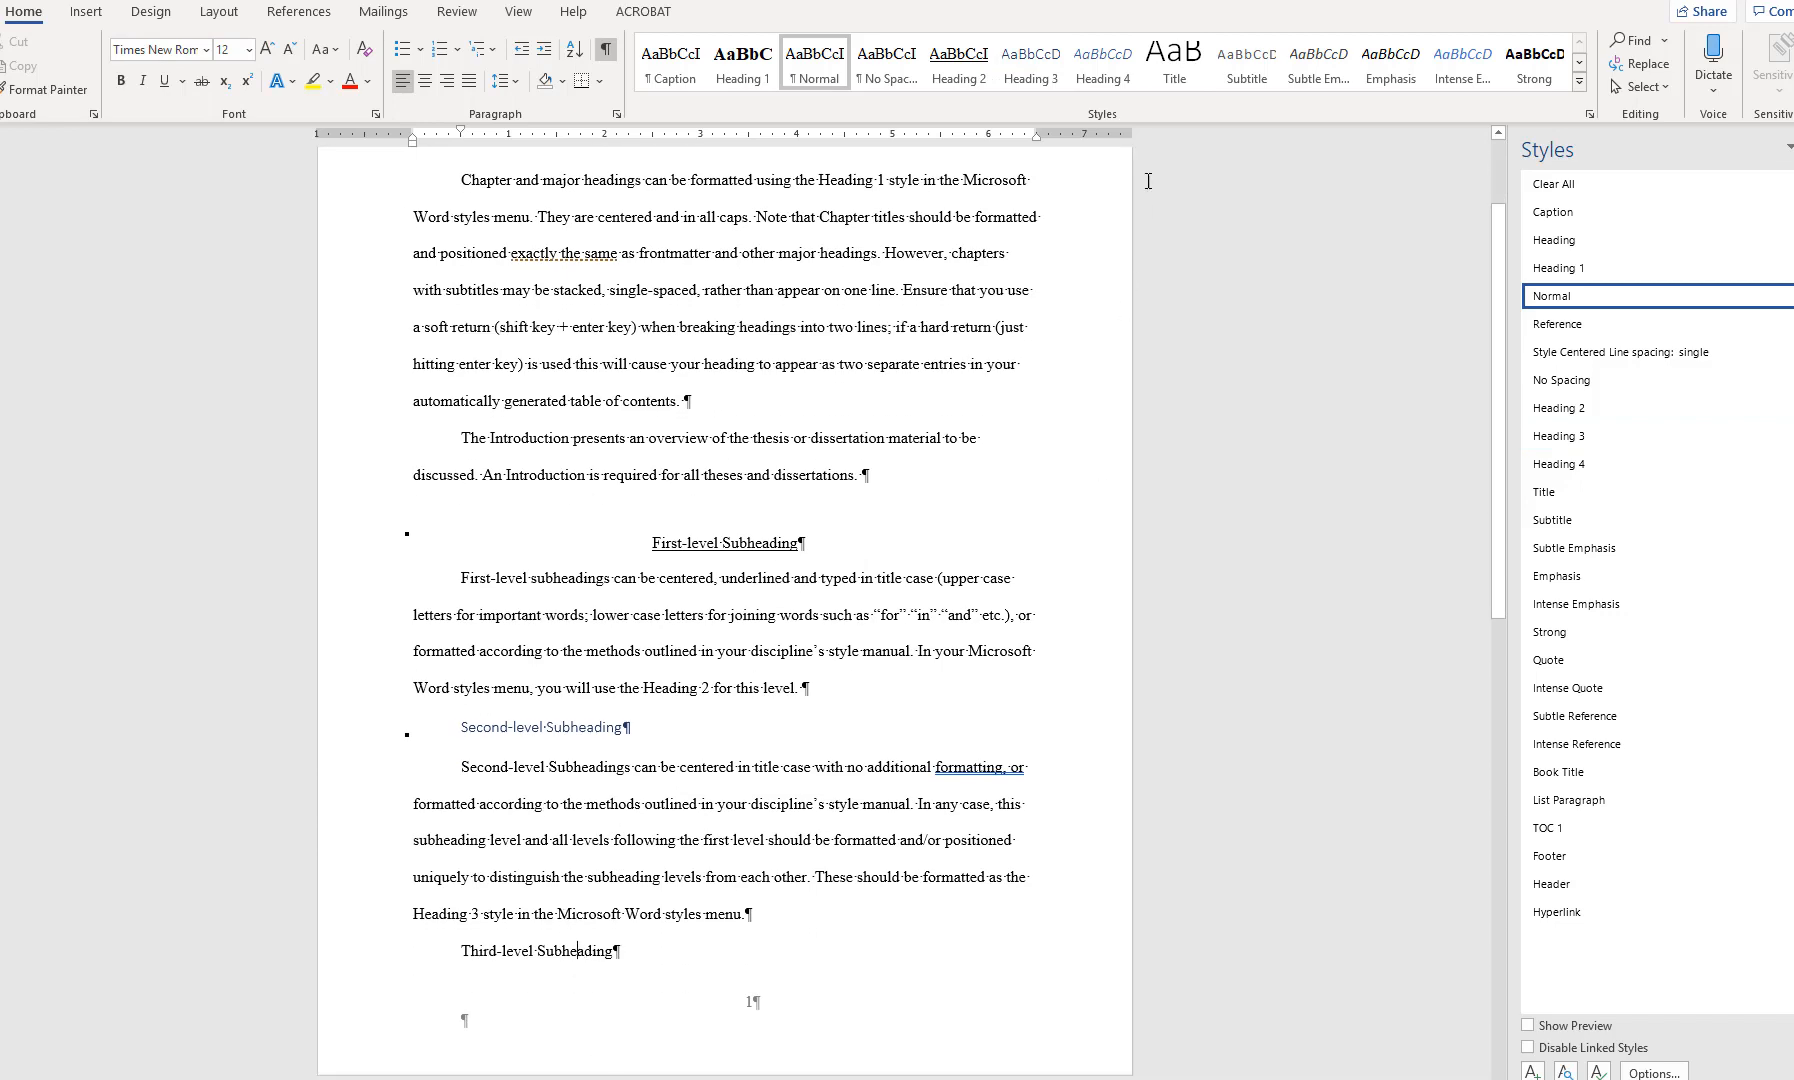
left_click(1103, 62)
scroll(920, 598, "down", 7)
left_click(591, 637)
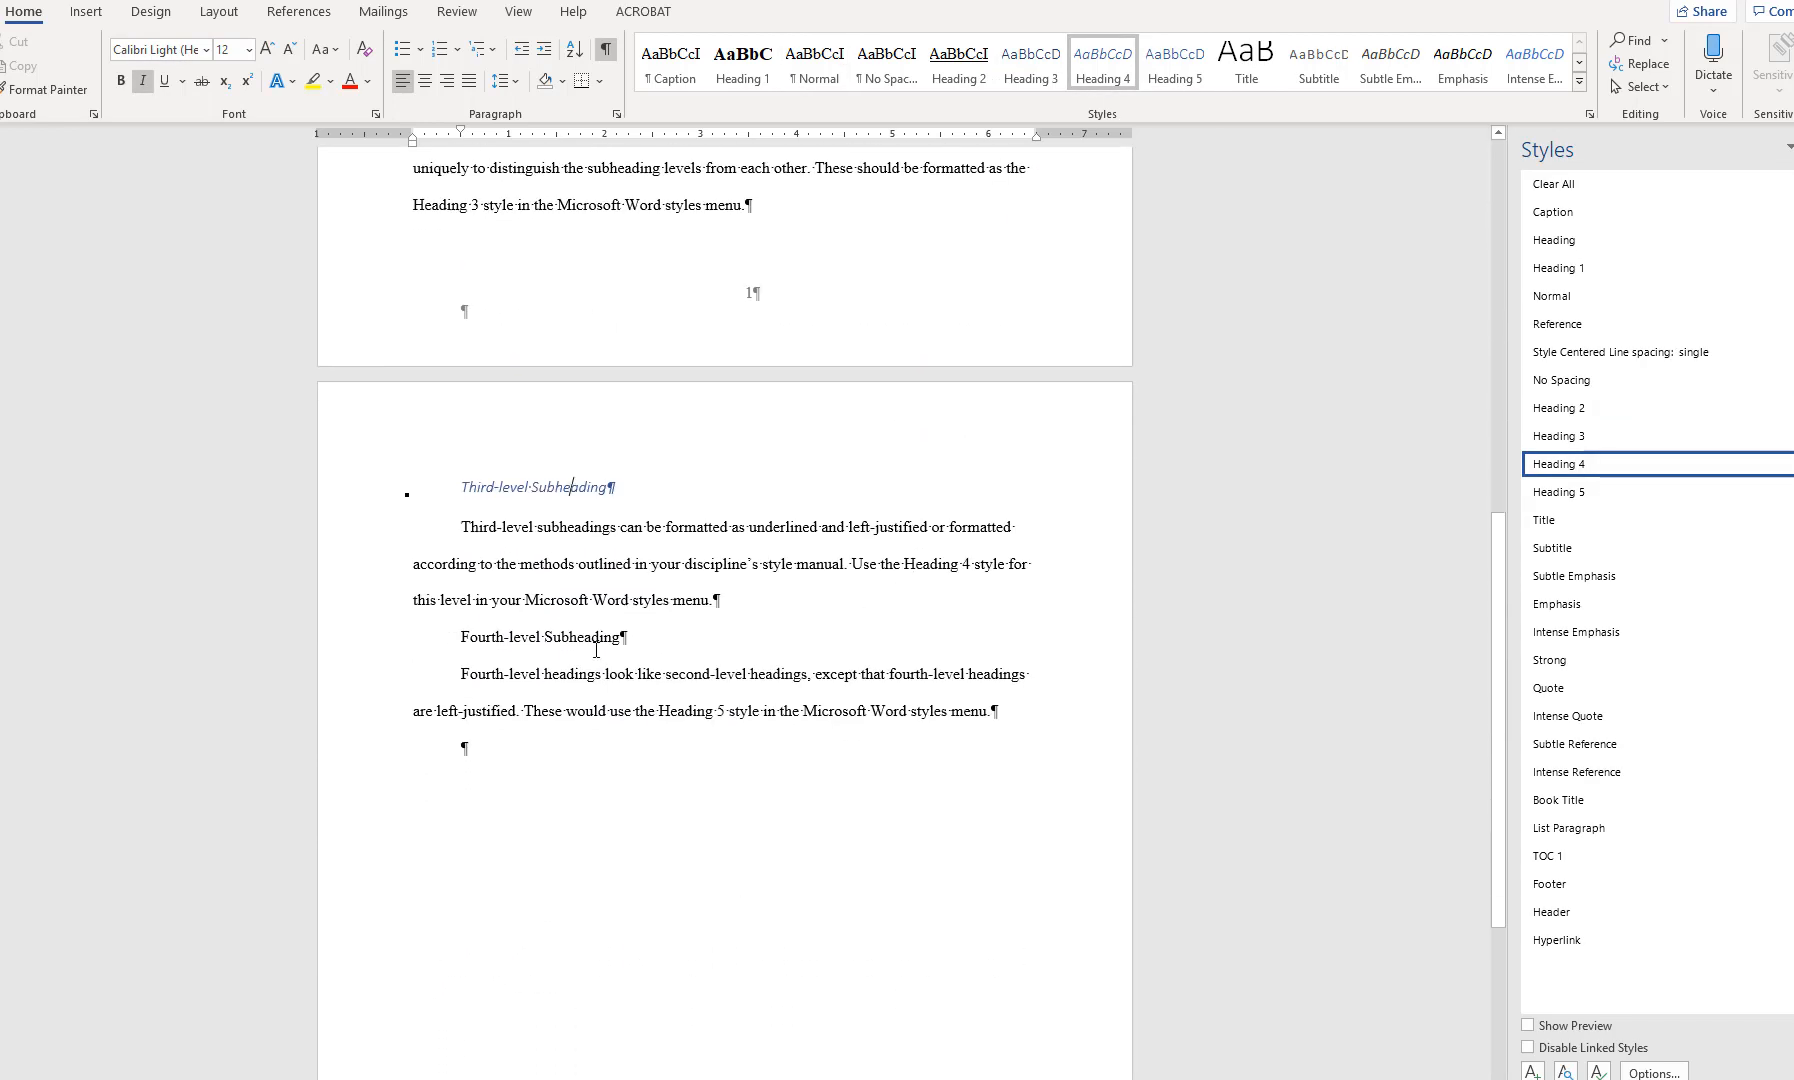
left_click(1180, 70)
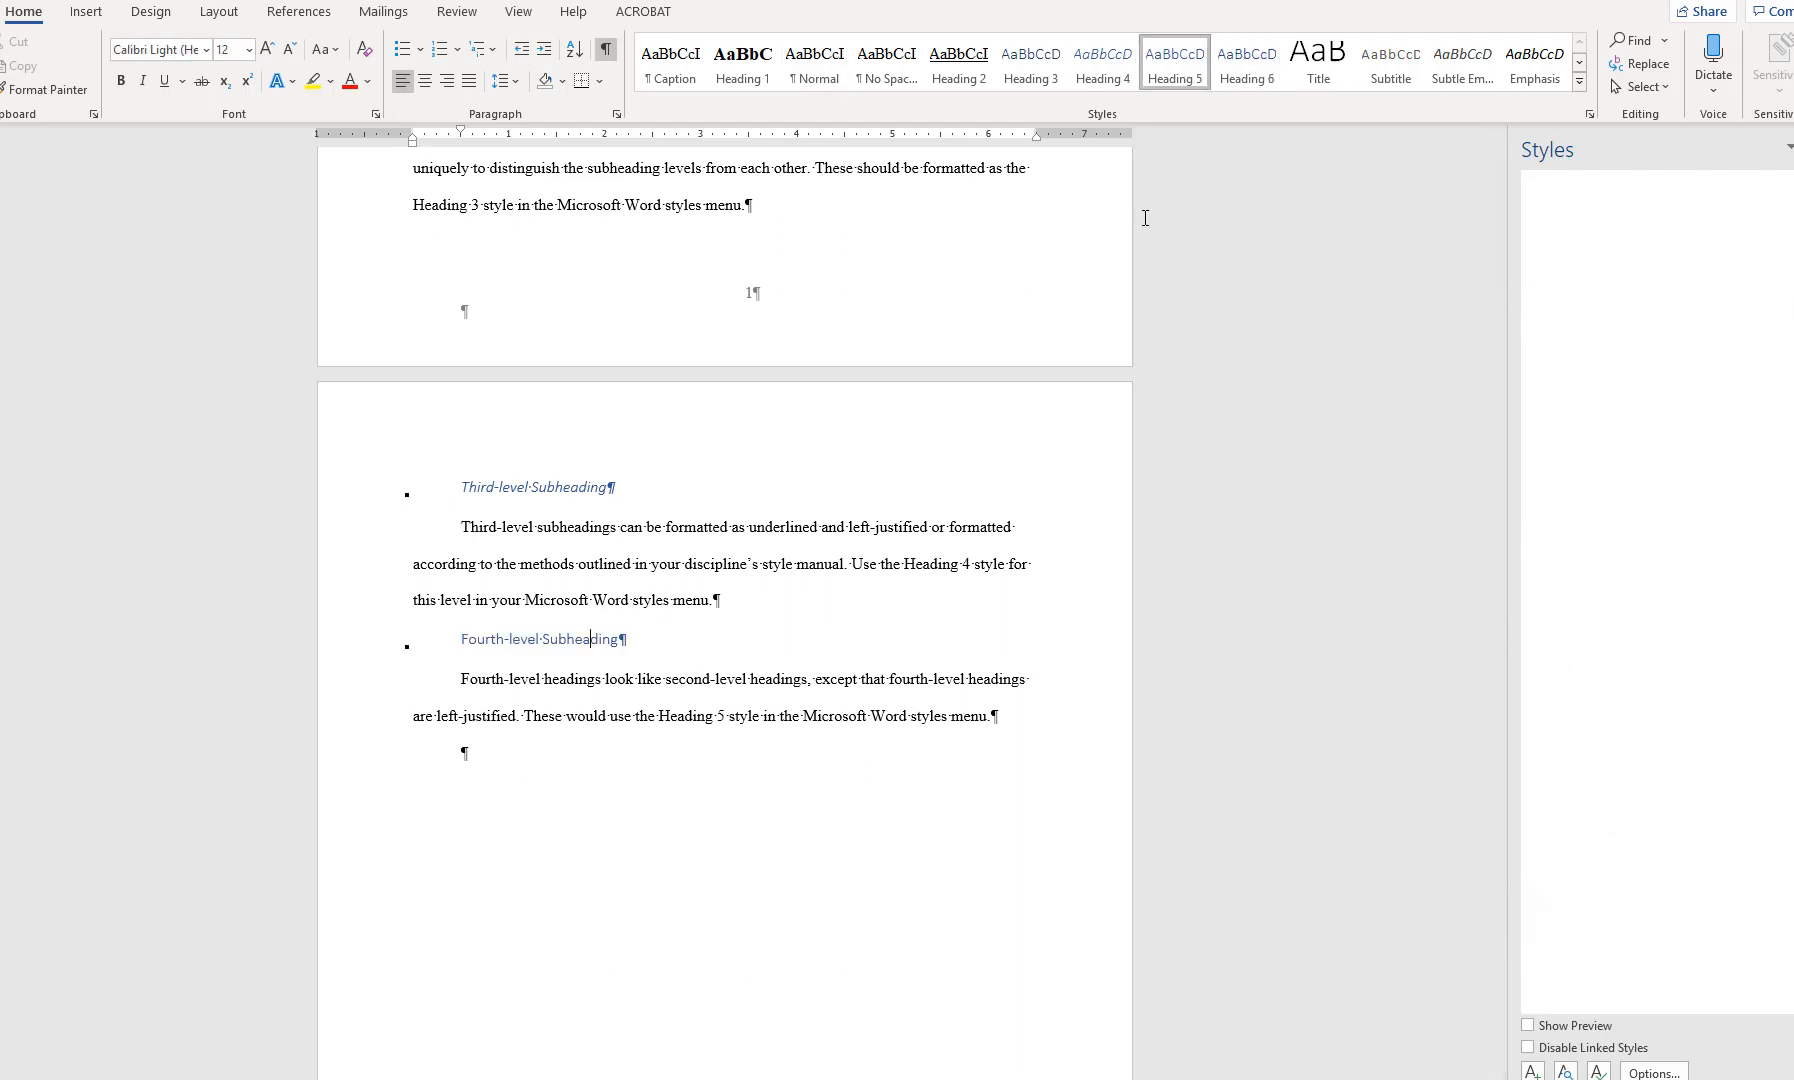